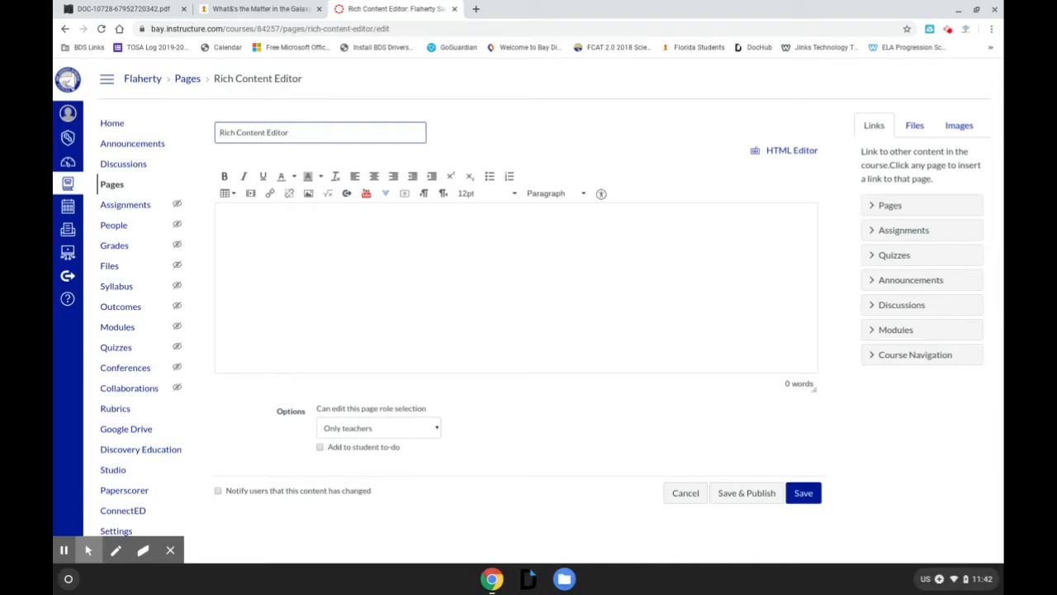
Copy the intro sentence and the list of features using the Rich Content Editor from the PDF guide into the Canvas page body.
click(124, 9)
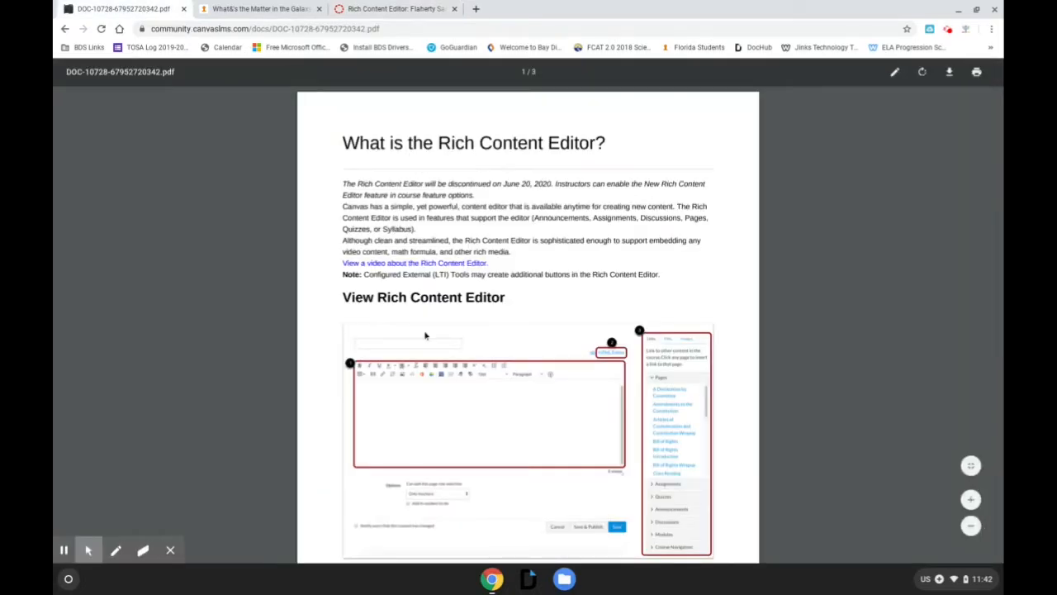
scroll(427, 338, down, 7)
scroll(426, 344, down, 1)
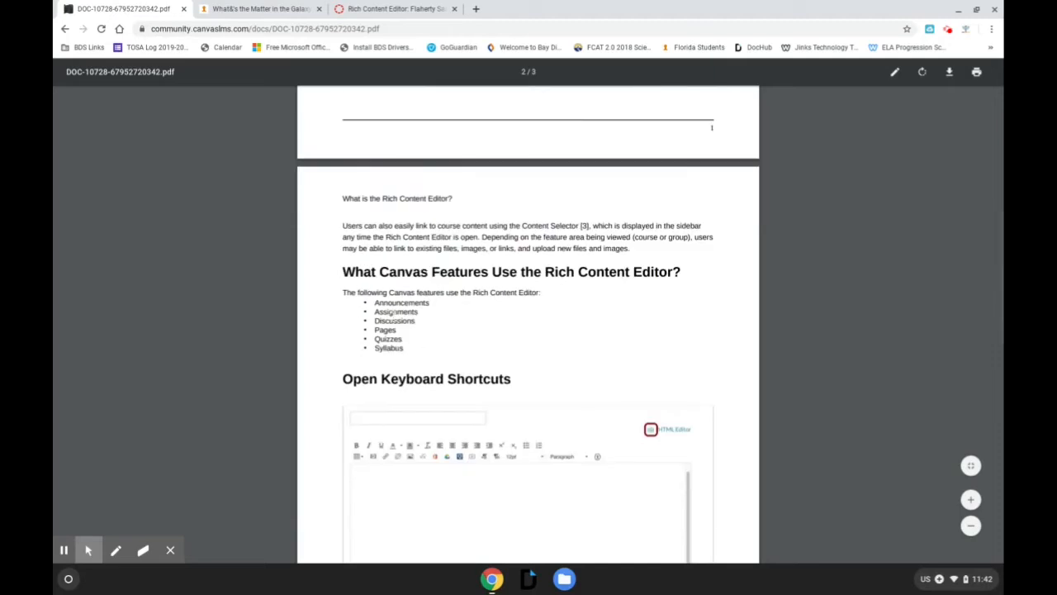
drag(343, 293, 409, 353)
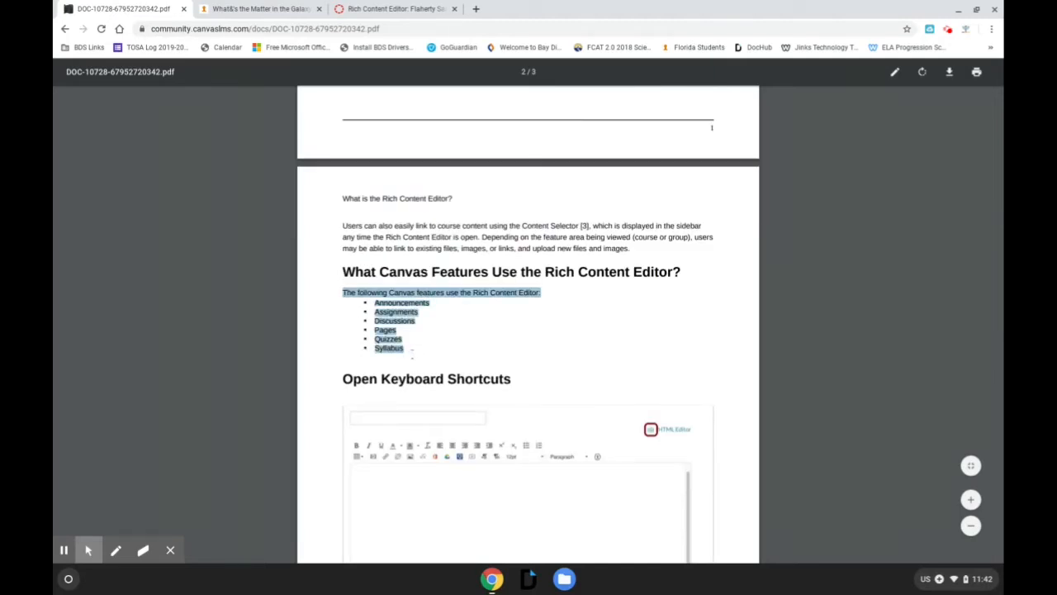
right_click(413, 292)
click(434, 305)
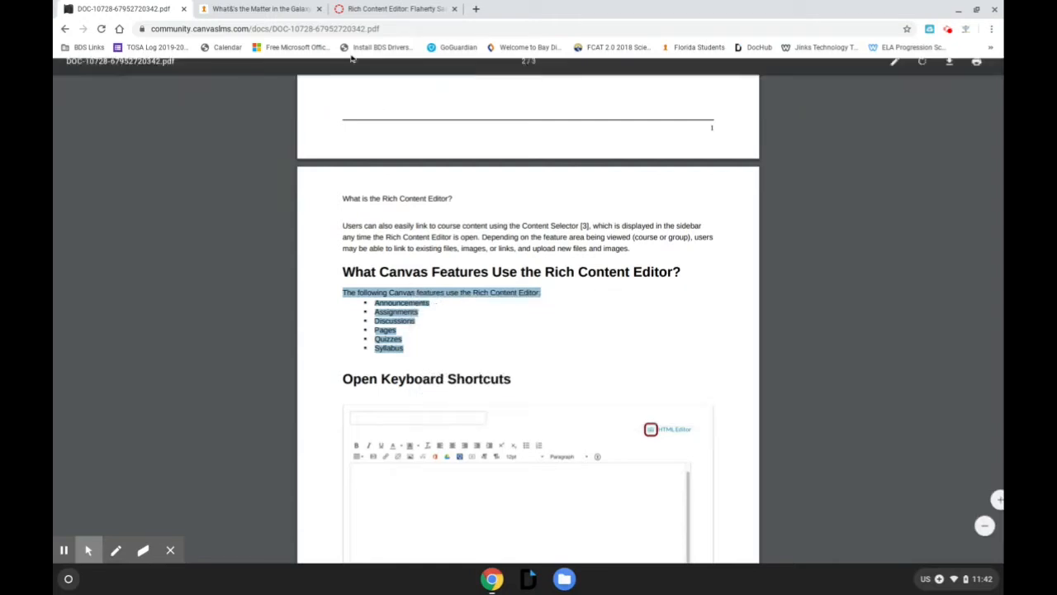
click(374, 10)
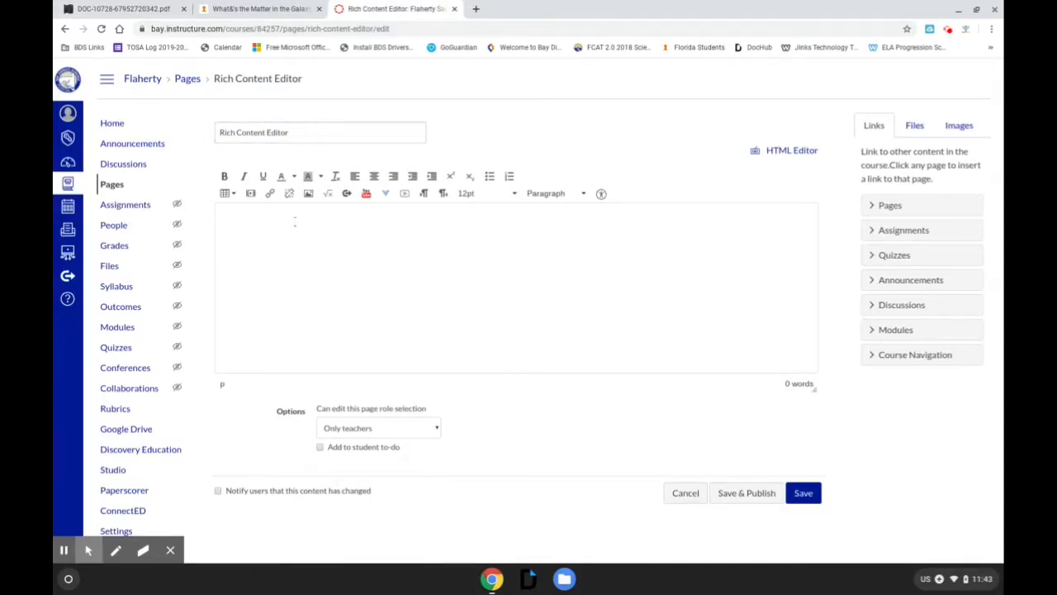
key(ctrl+v)
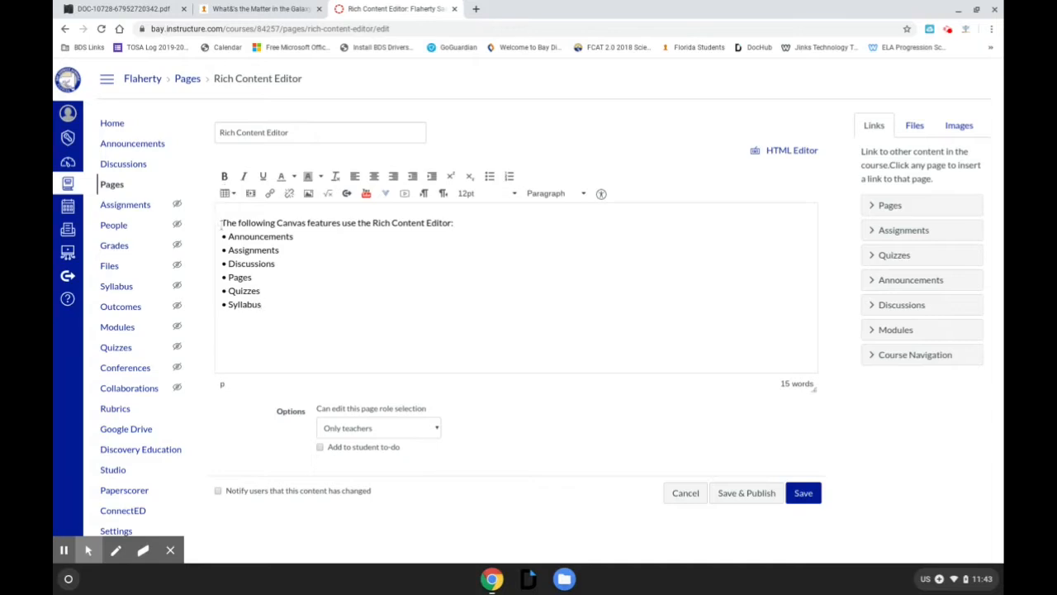
Color the intro sentence "The following Canvas features use the Rich Content Editor:" red.
drag(220, 223, 454, 222)
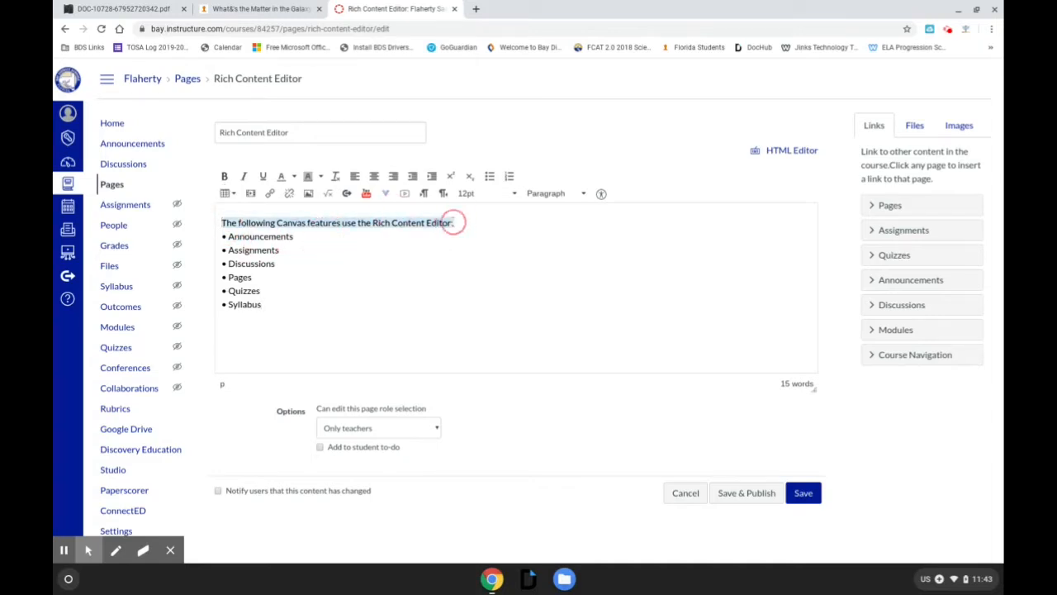
click(293, 180)
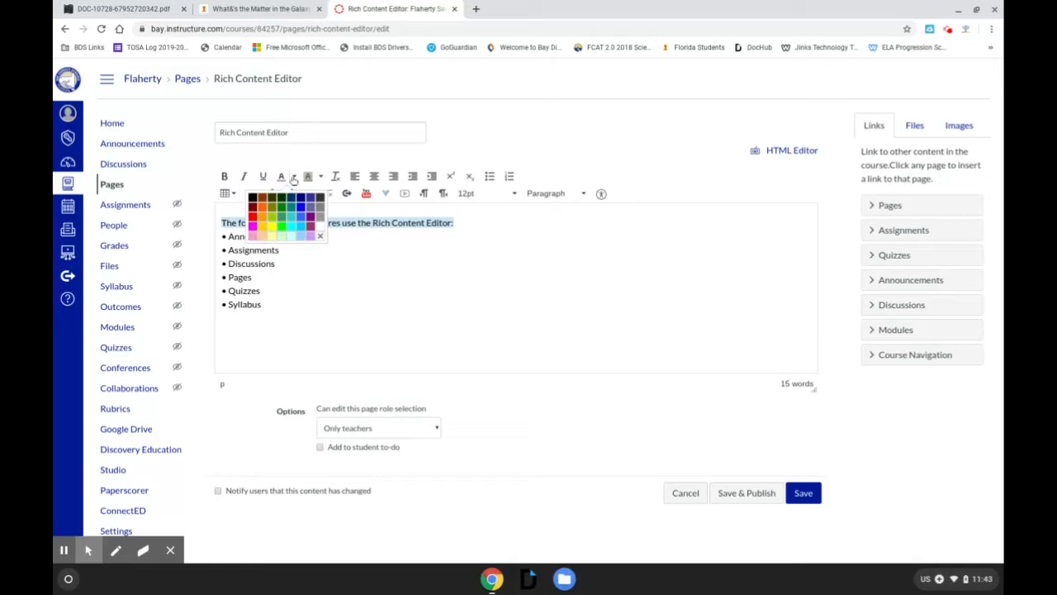
click(253, 223)
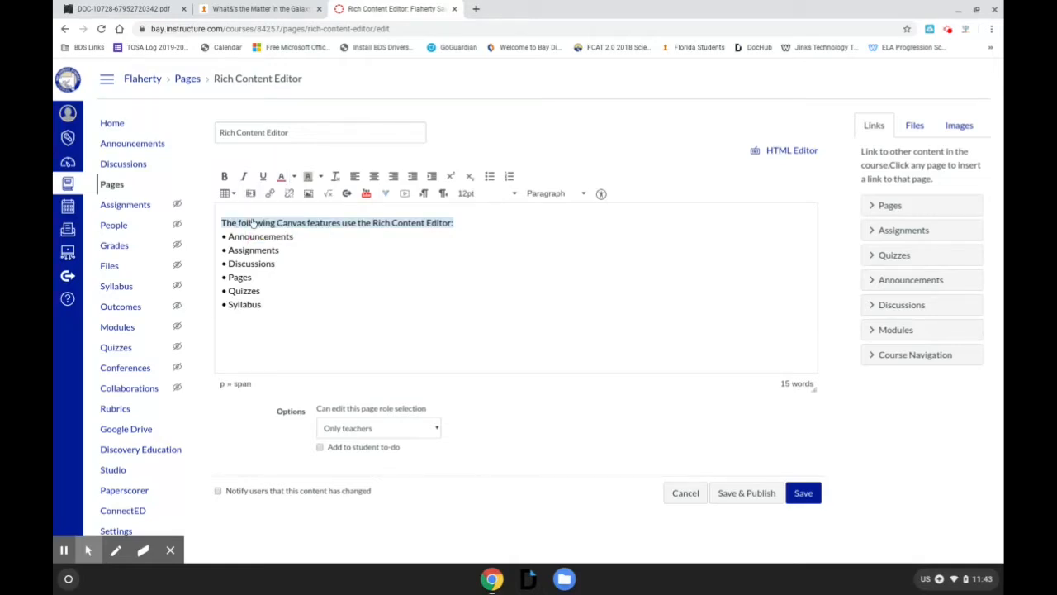
click(358, 250)
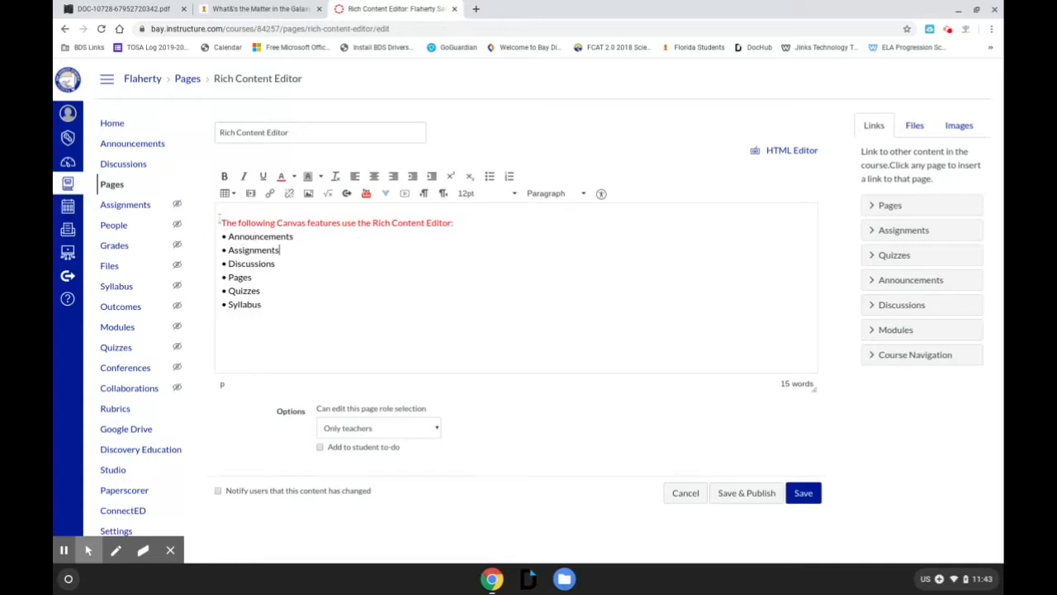
Remove the red text color from the intro sentence and look at the background color choices without applying one.
drag(221, 220, 458, 224)
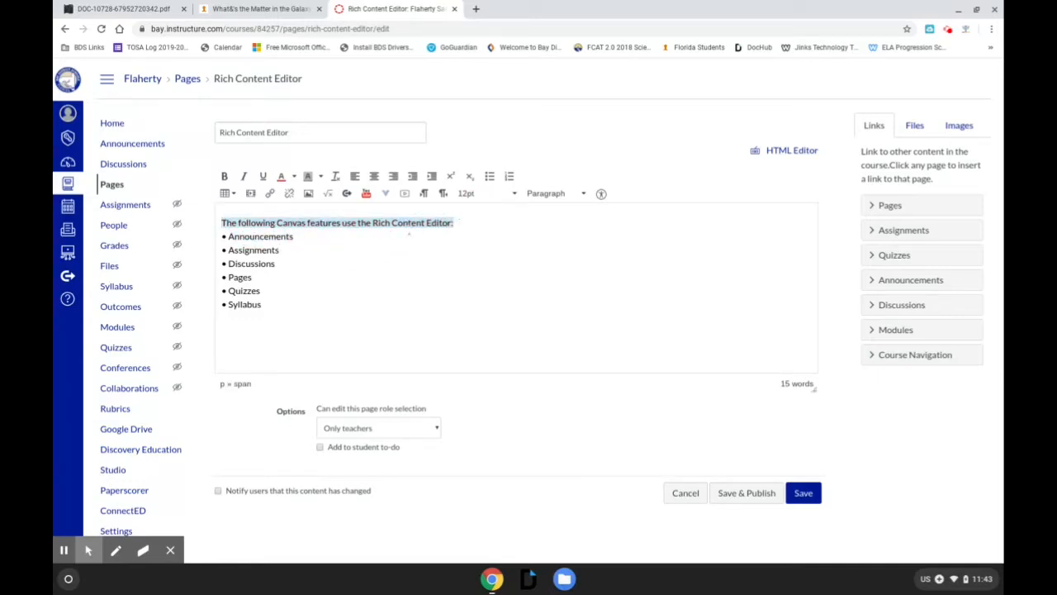
click(293, 178)
click(319, 237)
click(322, 178)
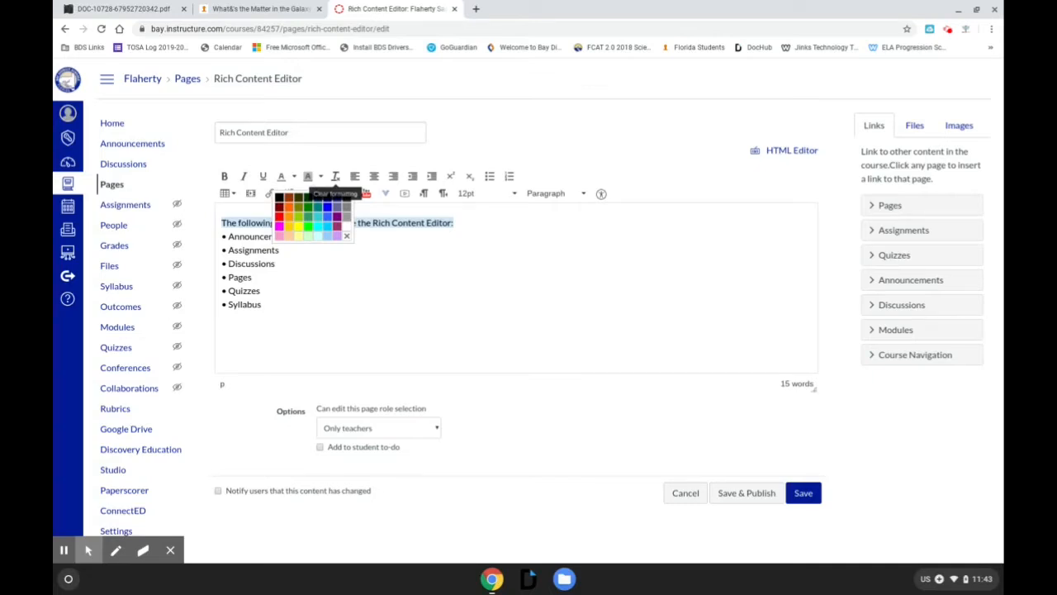
click(367, 268)
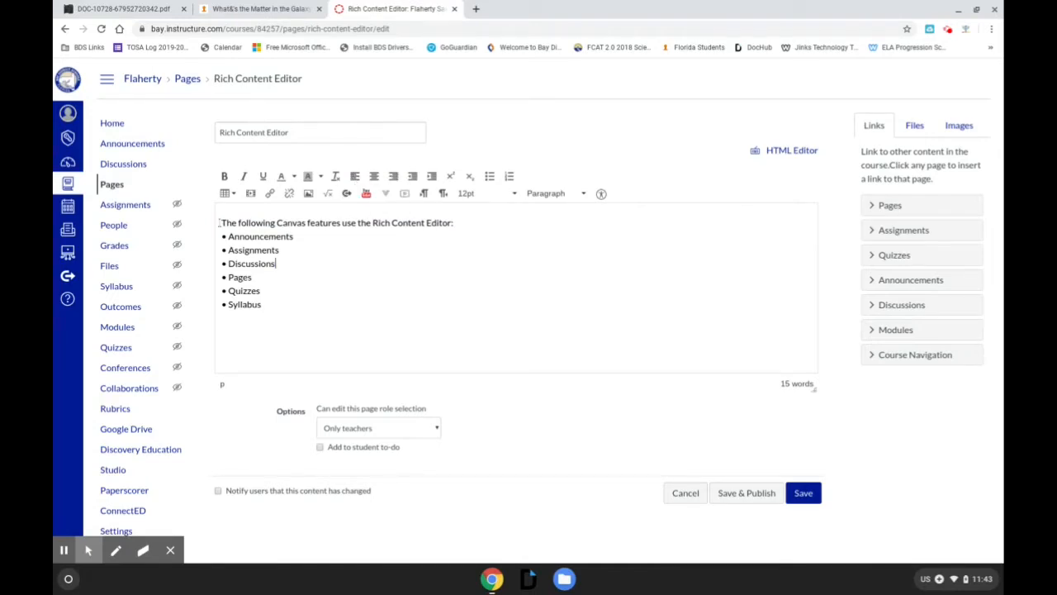
Try center and right alignment on the whole text block, then align it left again.
drag(220, 223, 400, 318)
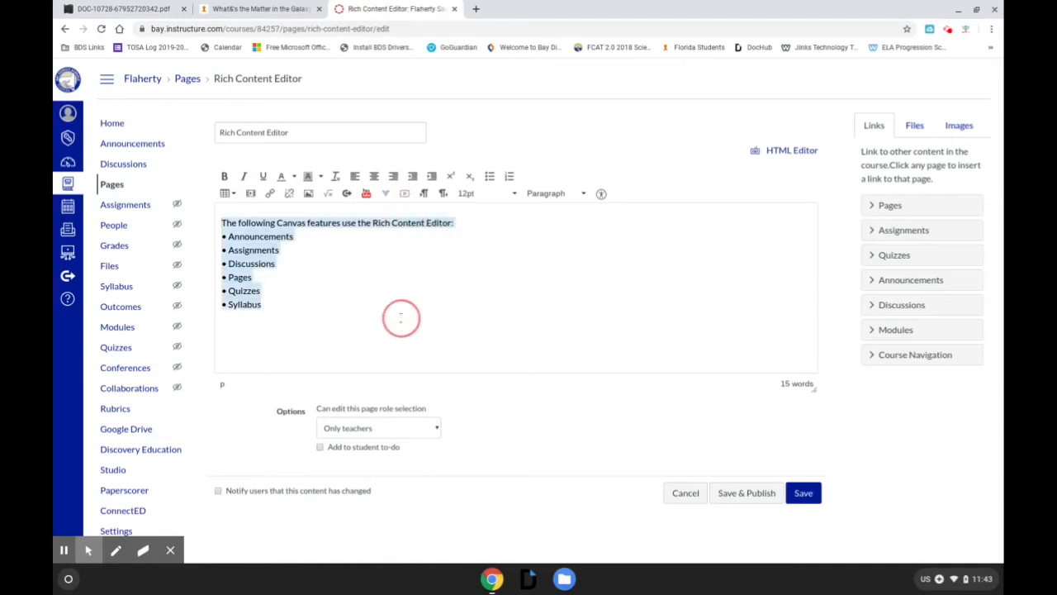
click(374, 177)
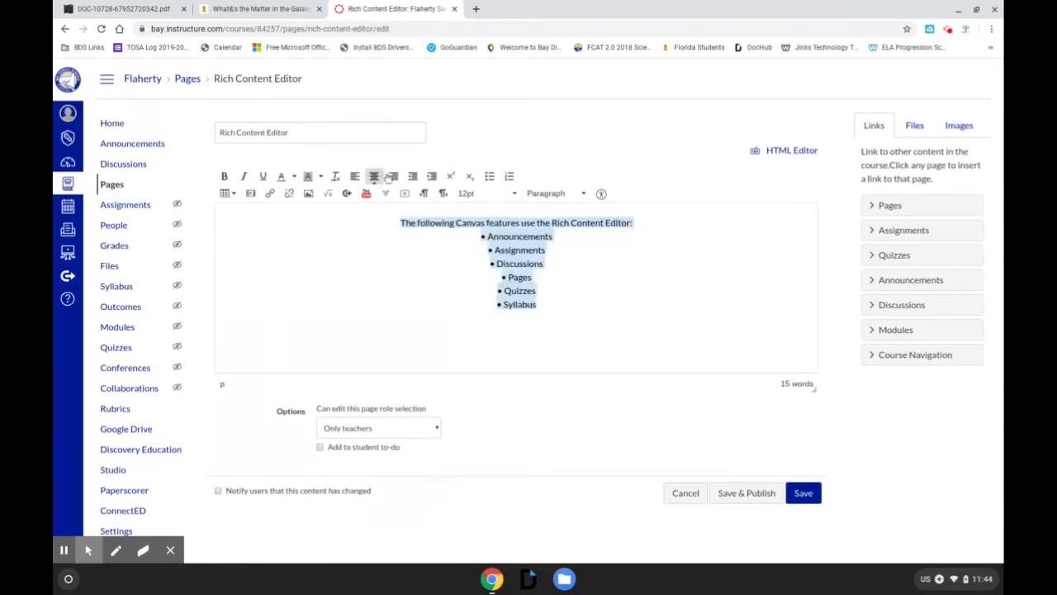
click(393, 177)
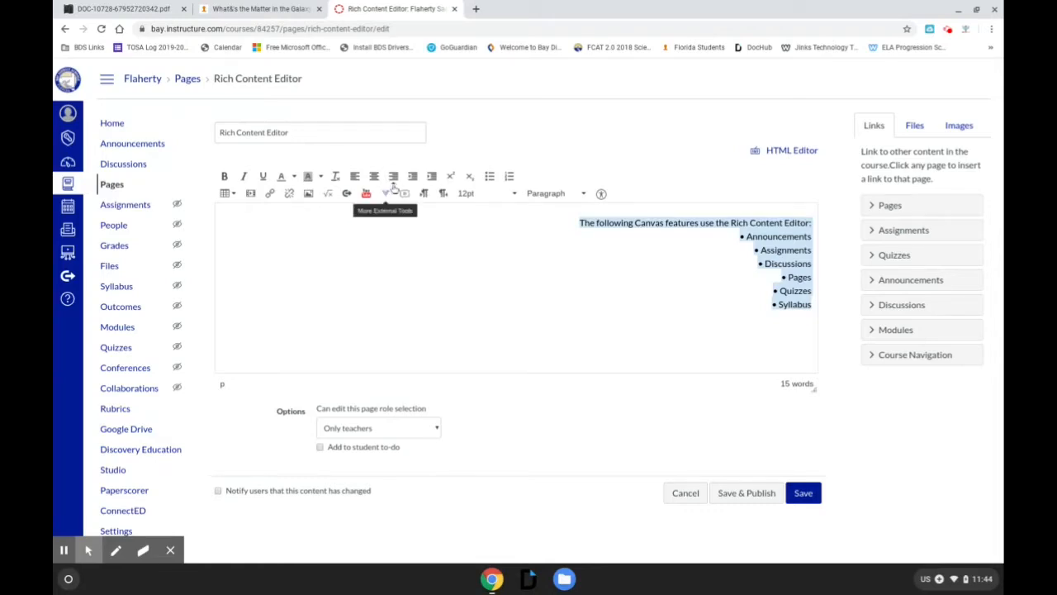
click(356, 176)
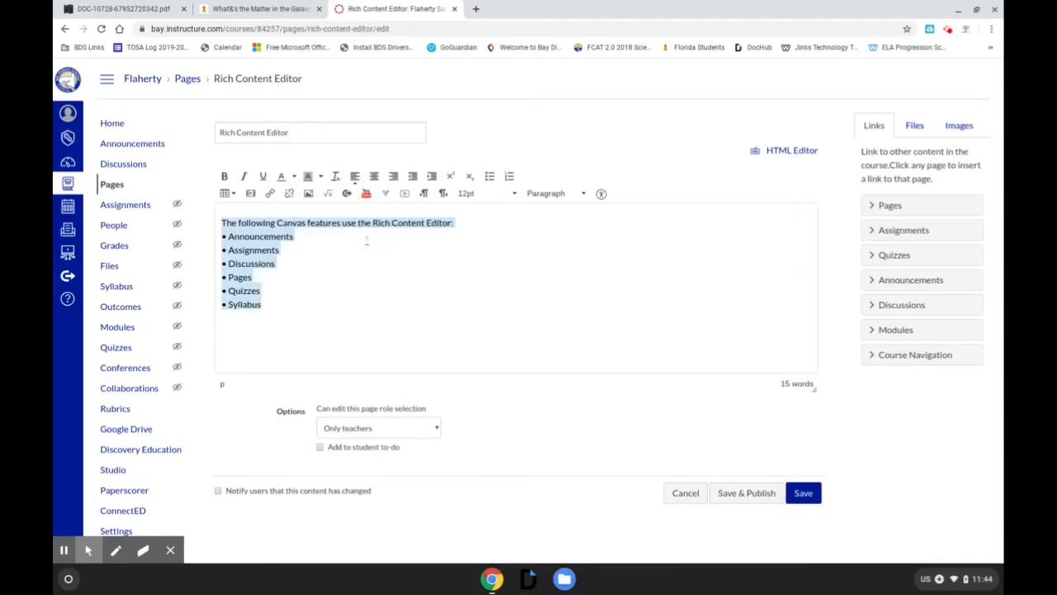
Indent the whole text block one level and remove the indent again.
click(430, 176)
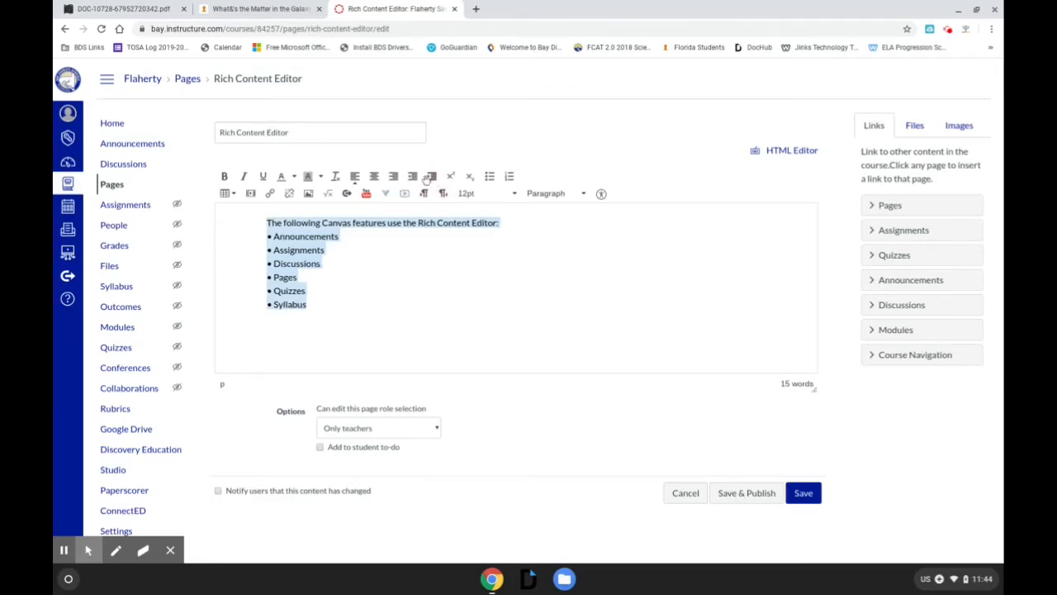
click(412, 177)
click(413, 177)
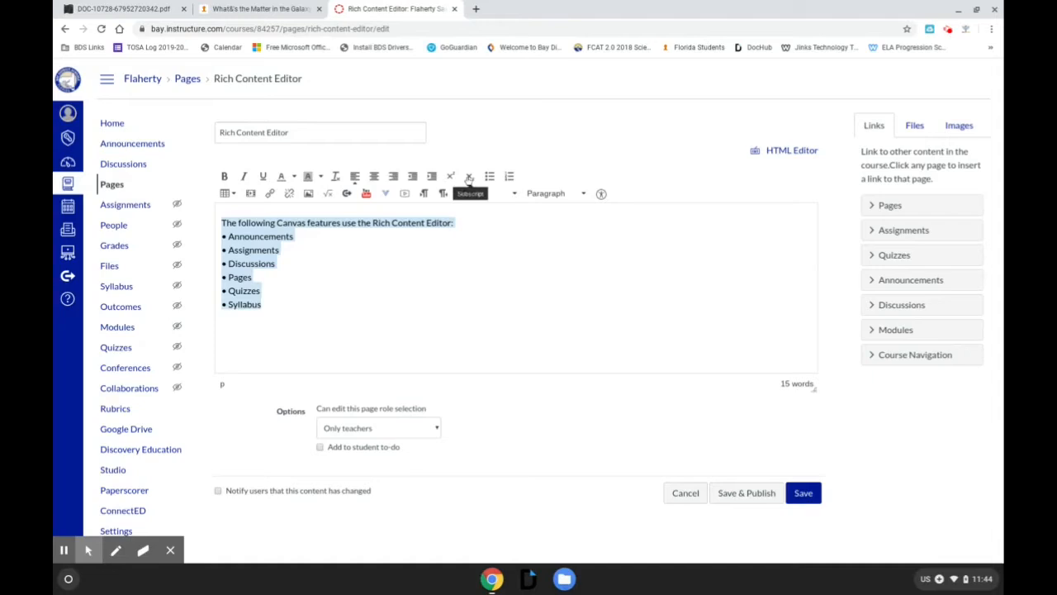
click(288, 264)
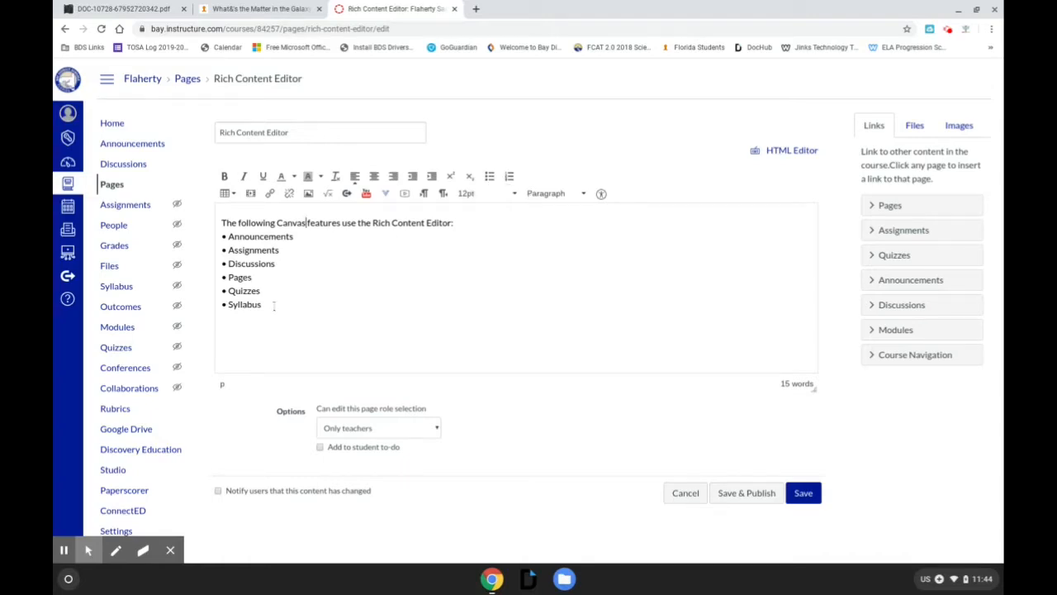
Try bulleted and numbered list formatting on the items from Announcements to Syllabus, removing each format again.
drag(261, 304, 221, 235)
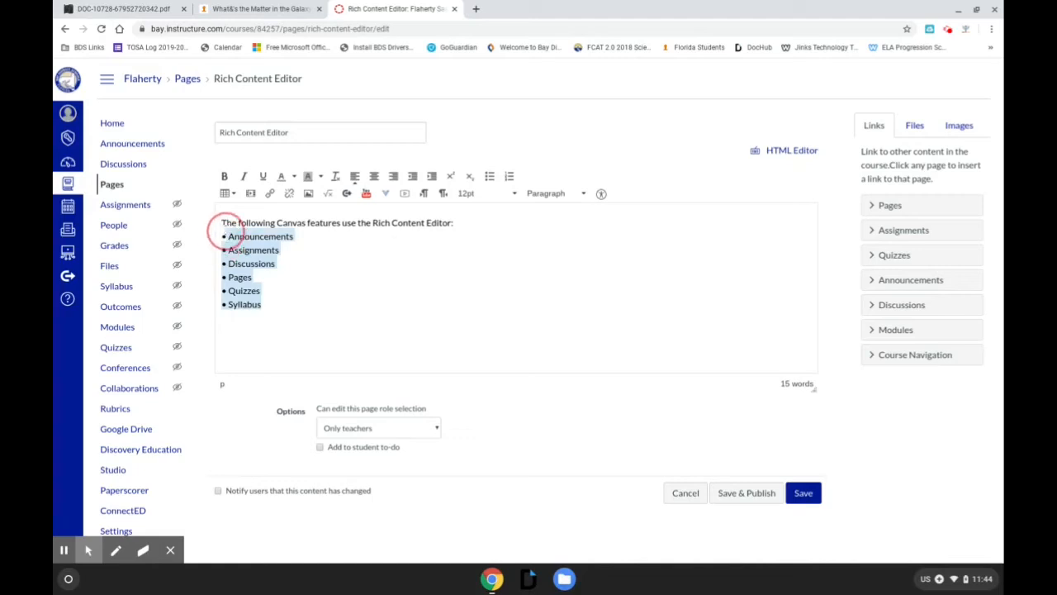
click(489, 176)
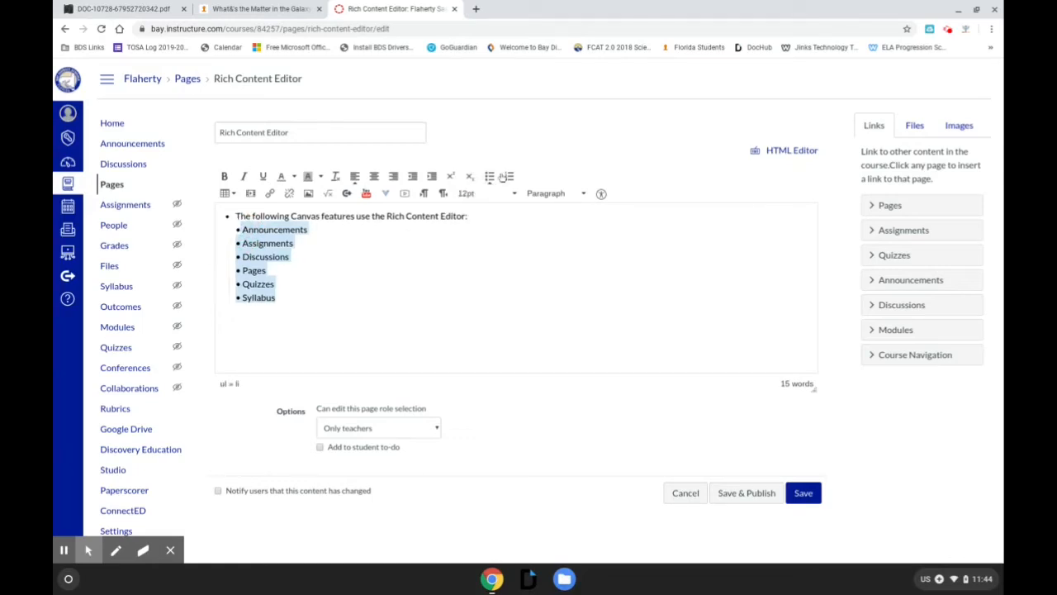
click(491, 177)
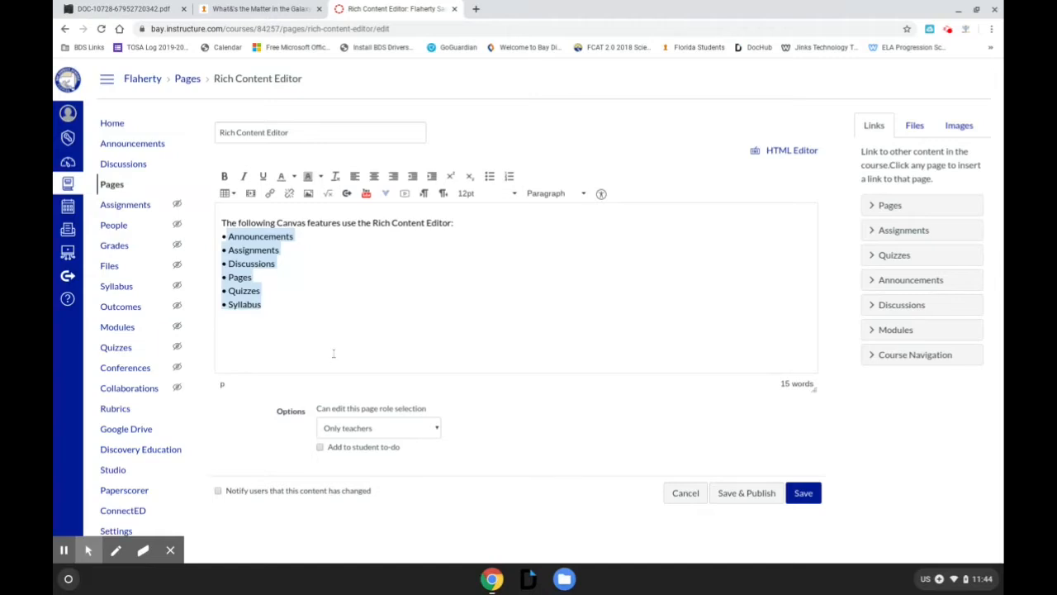
click(510, 176)
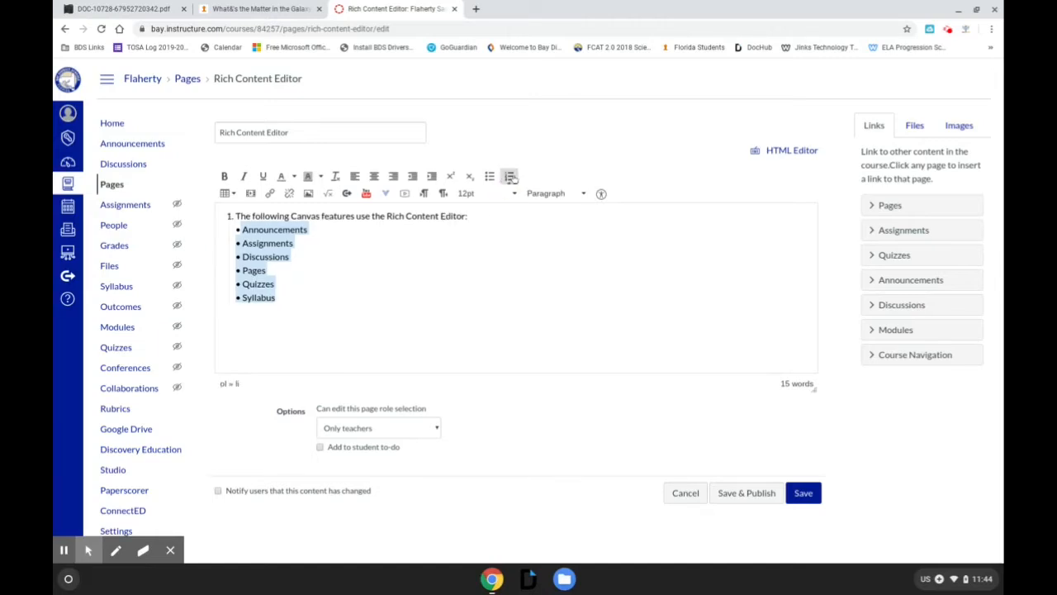
click(510, 176)
click(279, 319)
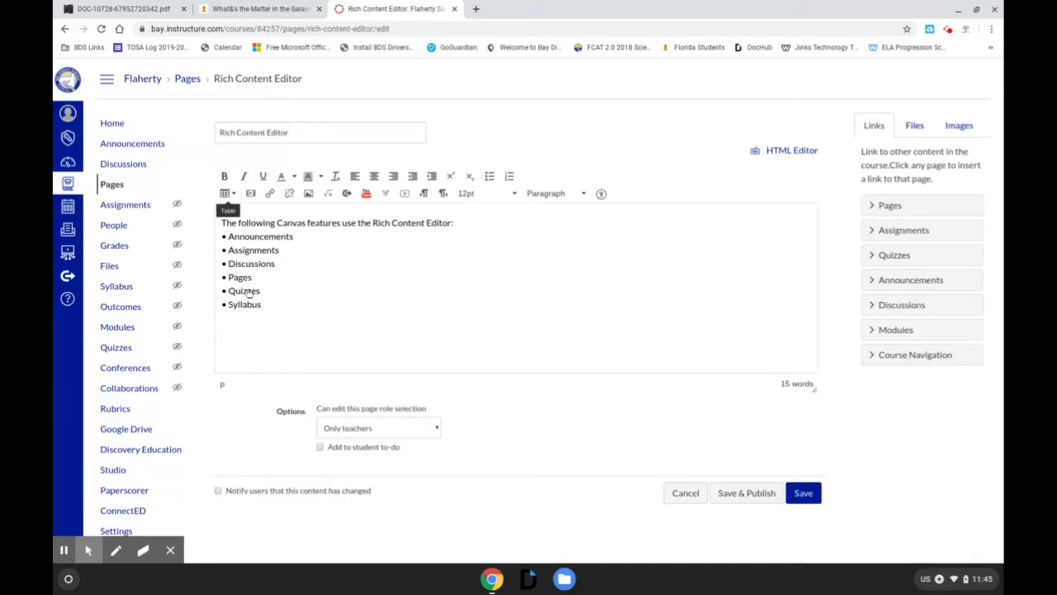
Look at the table insertion options and the Insert/edit media dialog, leaving both without inserting anything.
click(236, 338)
click(231, 193)
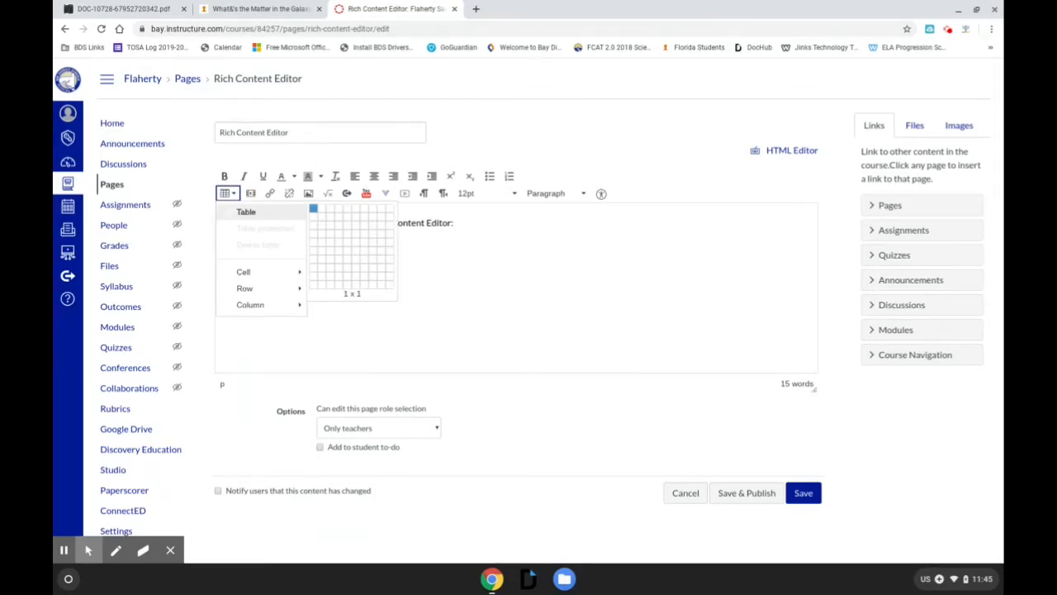
click(381, 349)
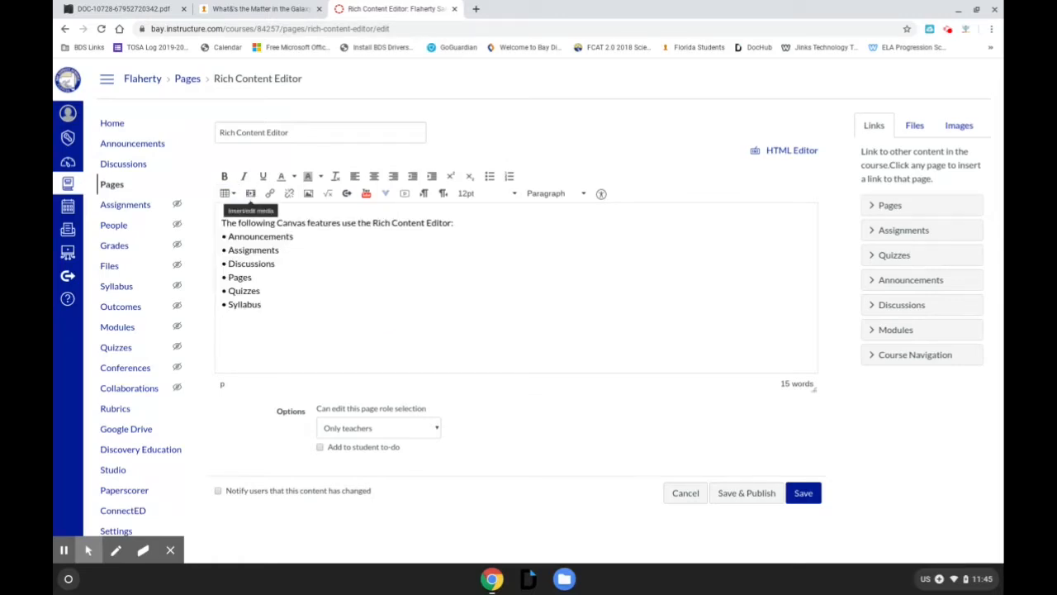
click(251, 193)
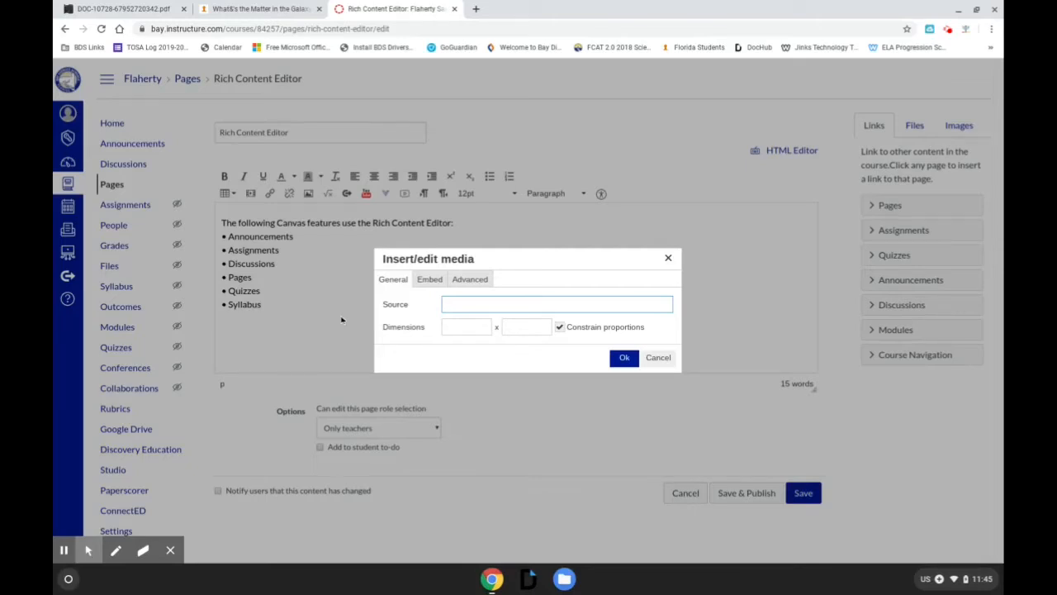
click(658, 357)
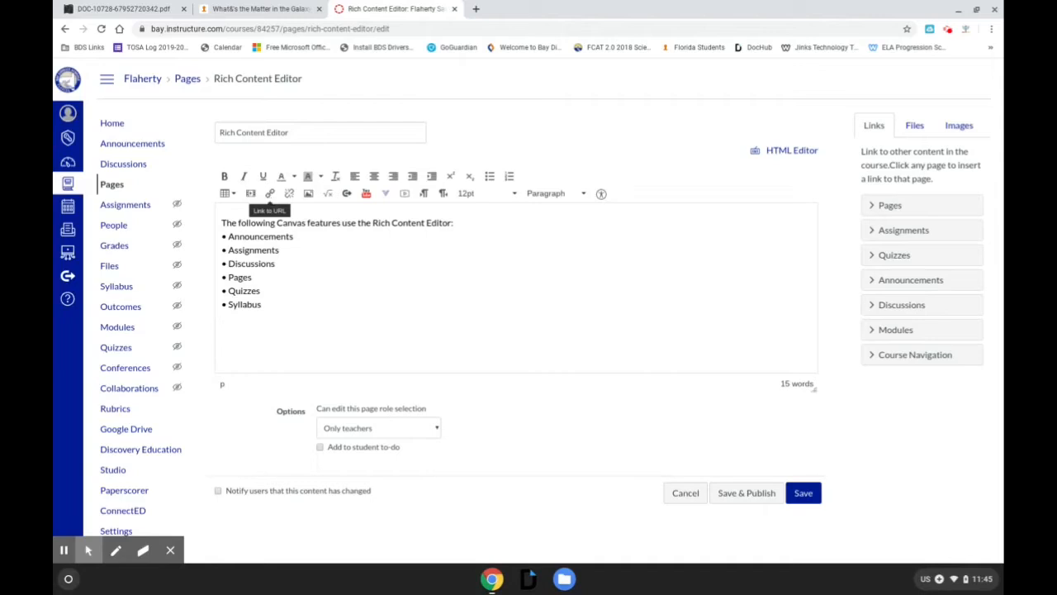
Copy the web address of the Rich Content Editor PDF guide.
click(83, 9)
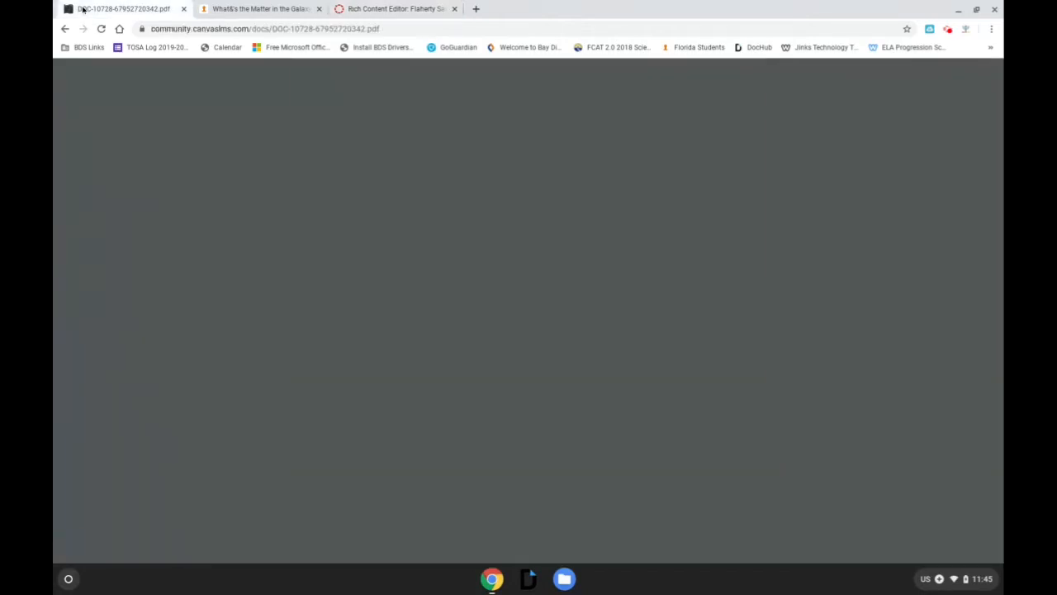
scroll(446, 326, up, 5)
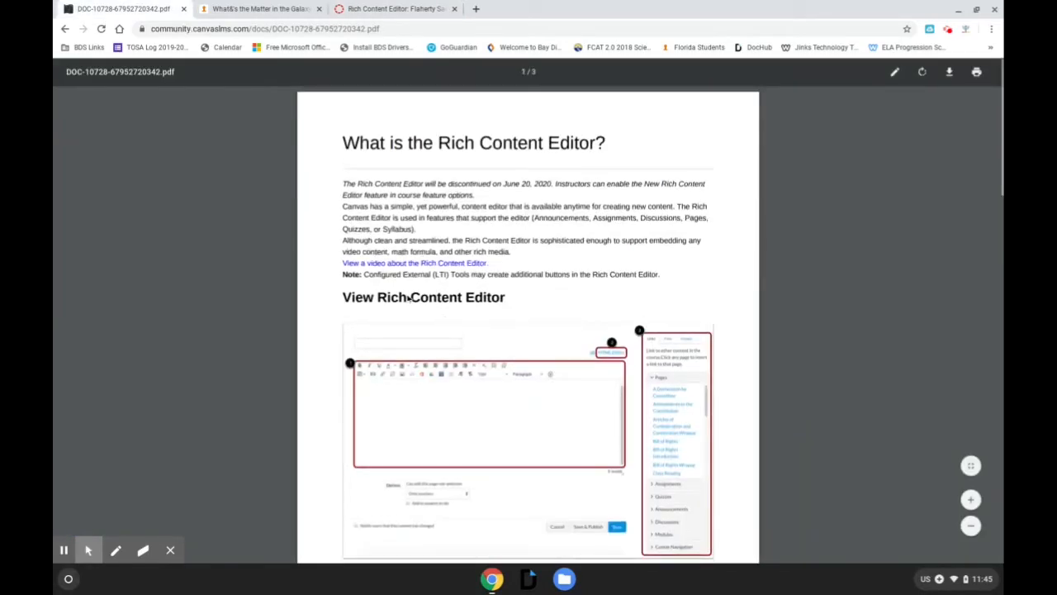
click(246, 28)
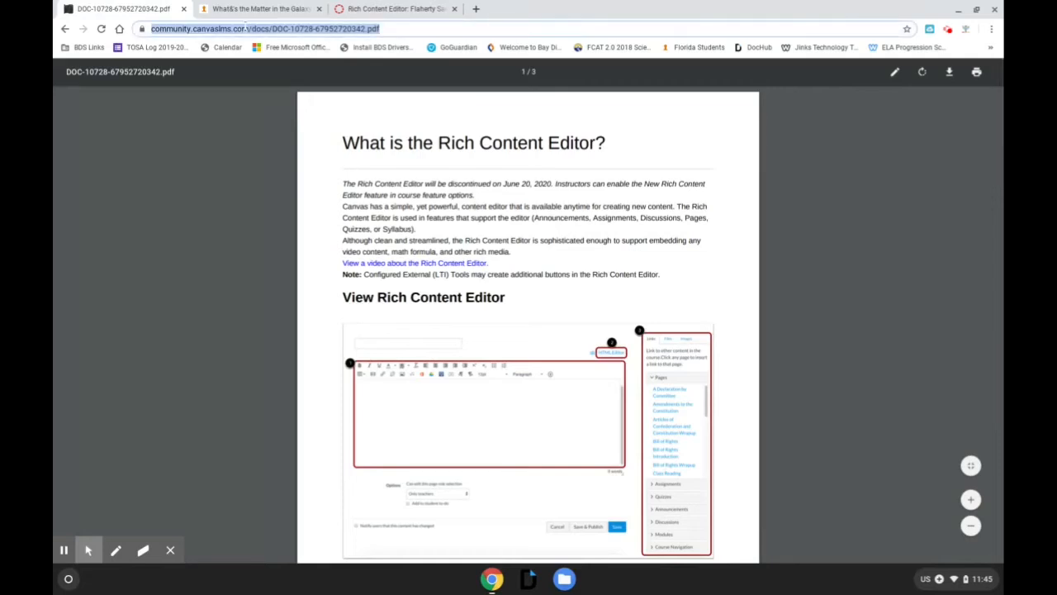
right_click(246, 28)
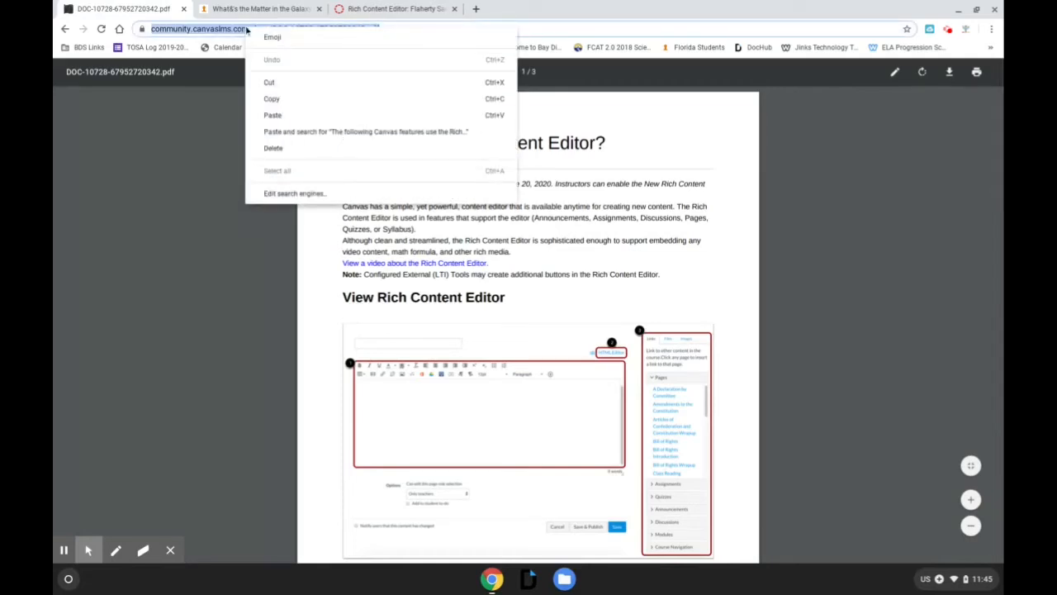
click(296, 105)
Return to the Rich Content Editor page and add the line "Click here for more information." below the feature list.
click(392, 9)
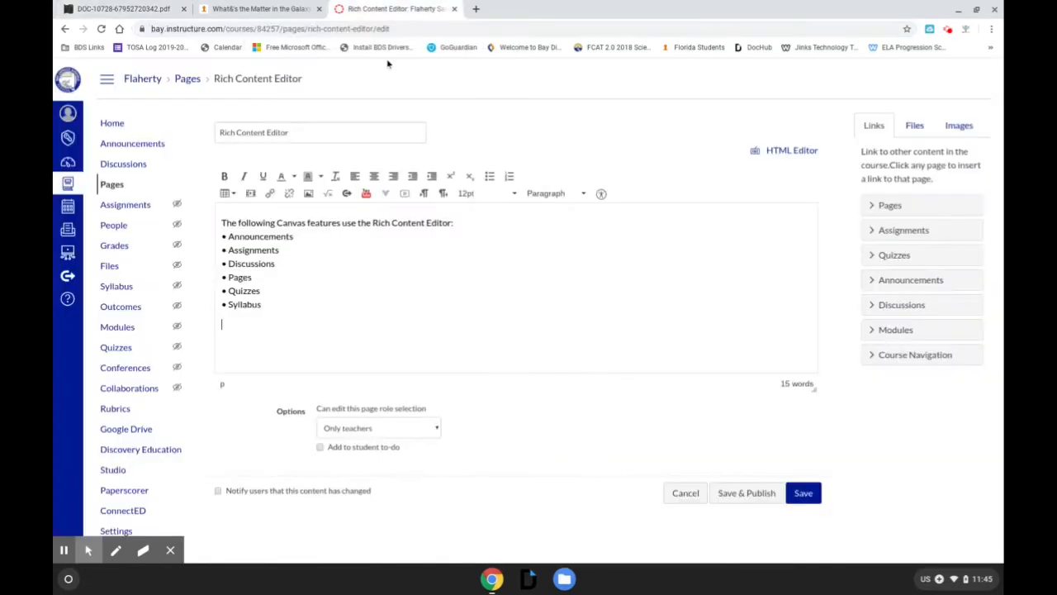
text(Clcik)
key(BackSpace)
key(BackSpace)
key(BackSpace)
key(BackSpace)
text(ick here for more iformatio)
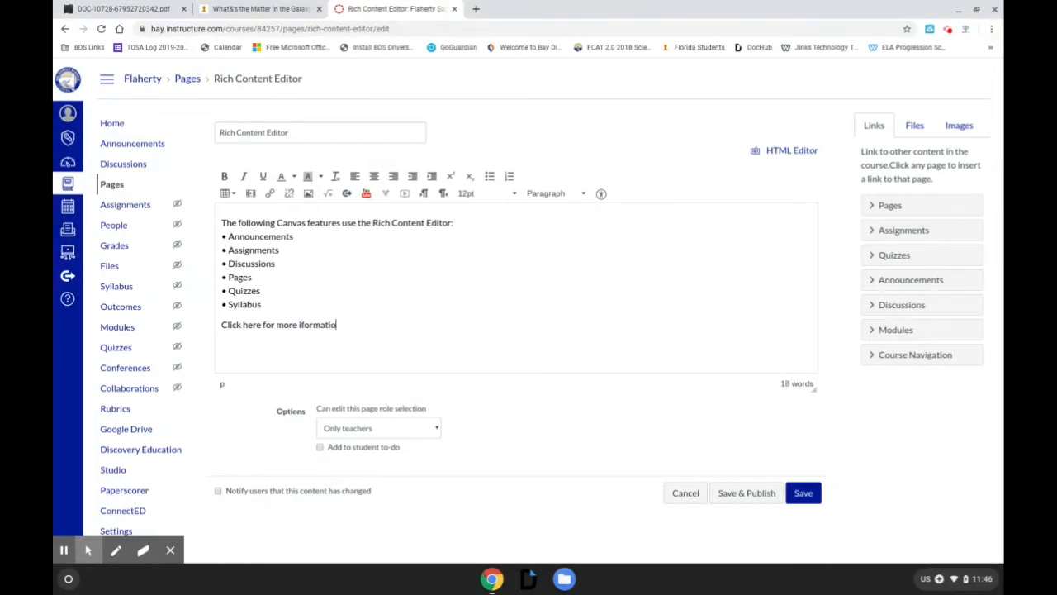
key(BackSpace)
key(BackSpace)
key(BackSpace)
key(BackSpace)
key(BackSpace)
key(BackSpace)
key(BackSpace)
text(nformation.)
Link the words "Click here" to the copied web address of the PDF guide.
drag(221, 325, 264, 336)
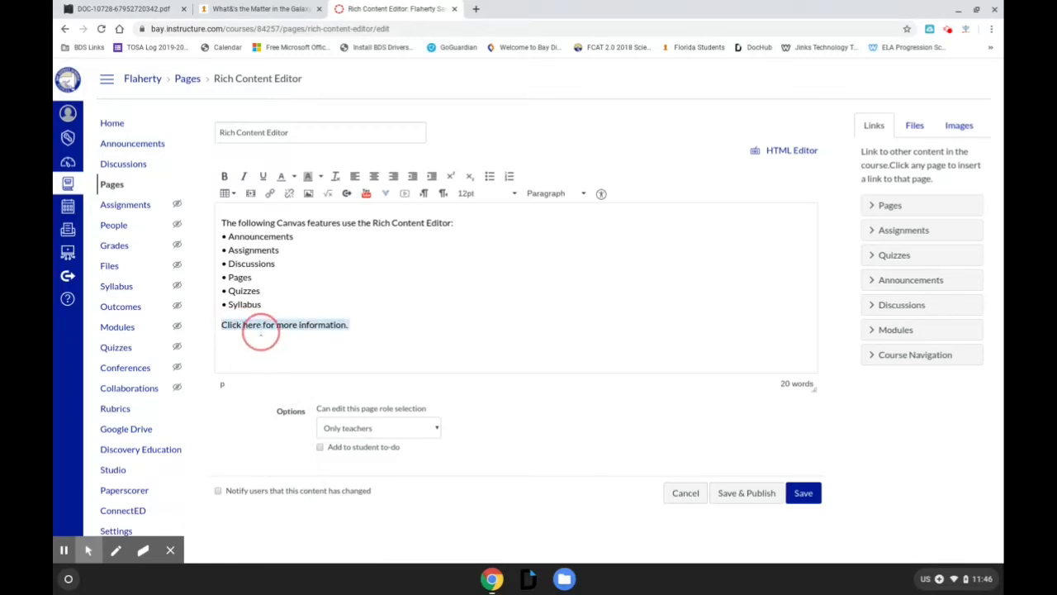
shift+click(261, 327)
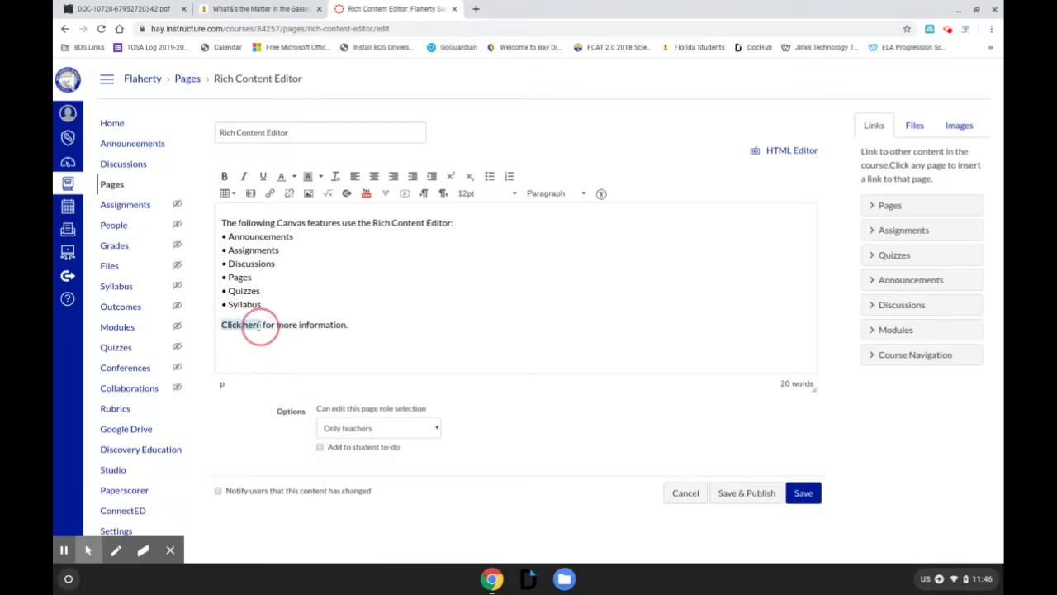
click(271, 195)
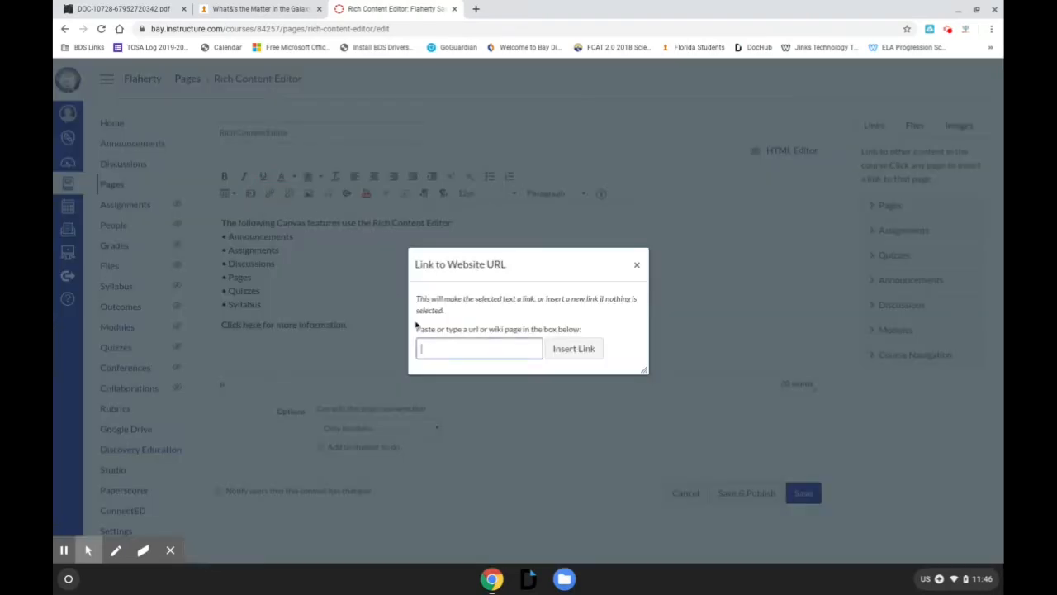
key(ctrl+v)
click(570, 350)
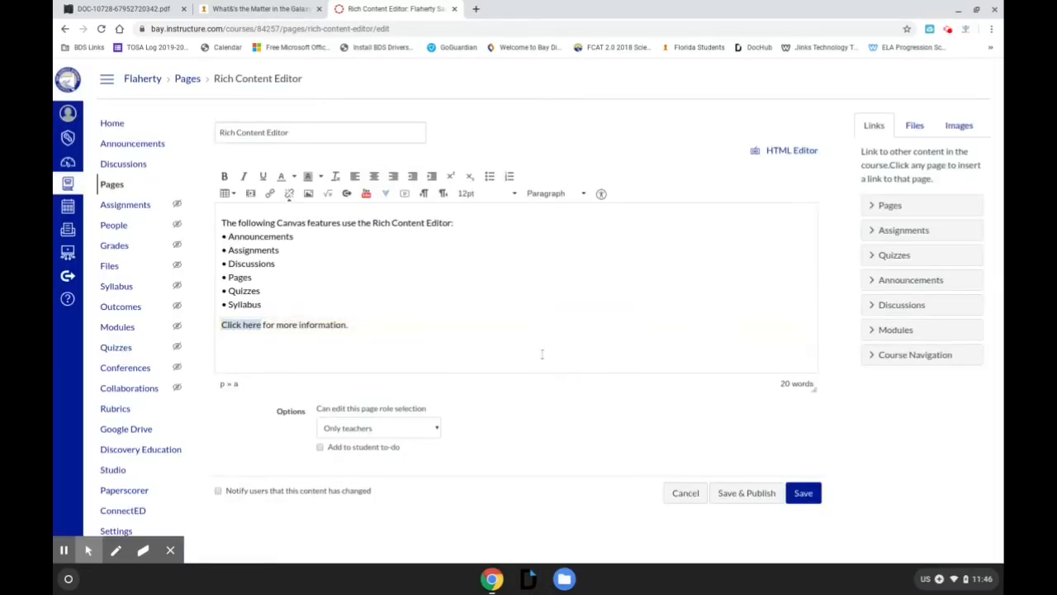
click(304, 347)
Select the linked words "Click here" to look at the Remove link tool, leaving the link in place.
click(248, 320)
mouse_move(258, 315)
mouse_down()
mouse_move(254, 330)
mouse_move(262, 327)
mouse_up()
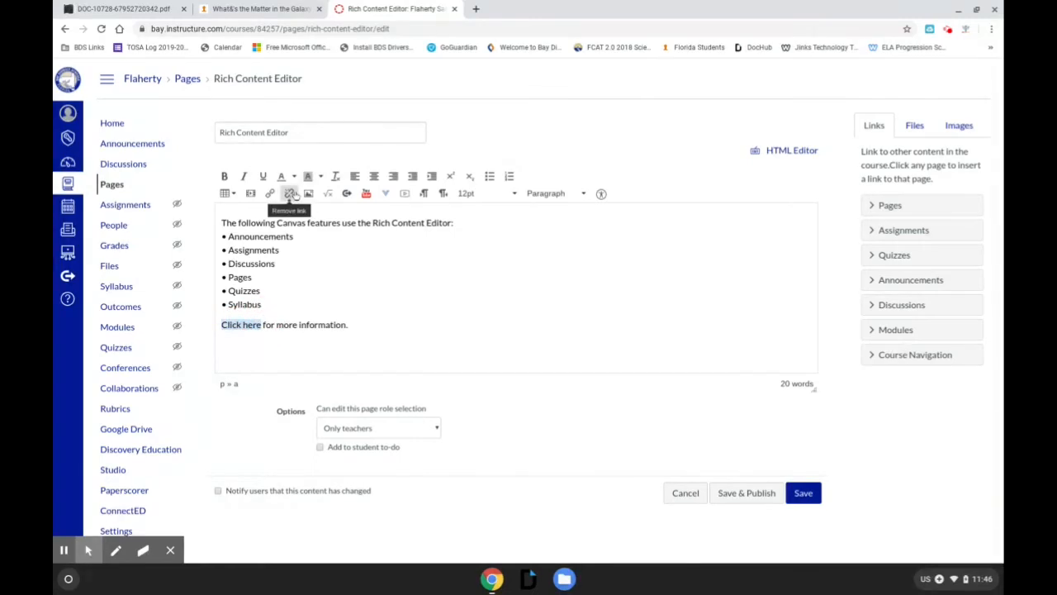
click(306, 343)
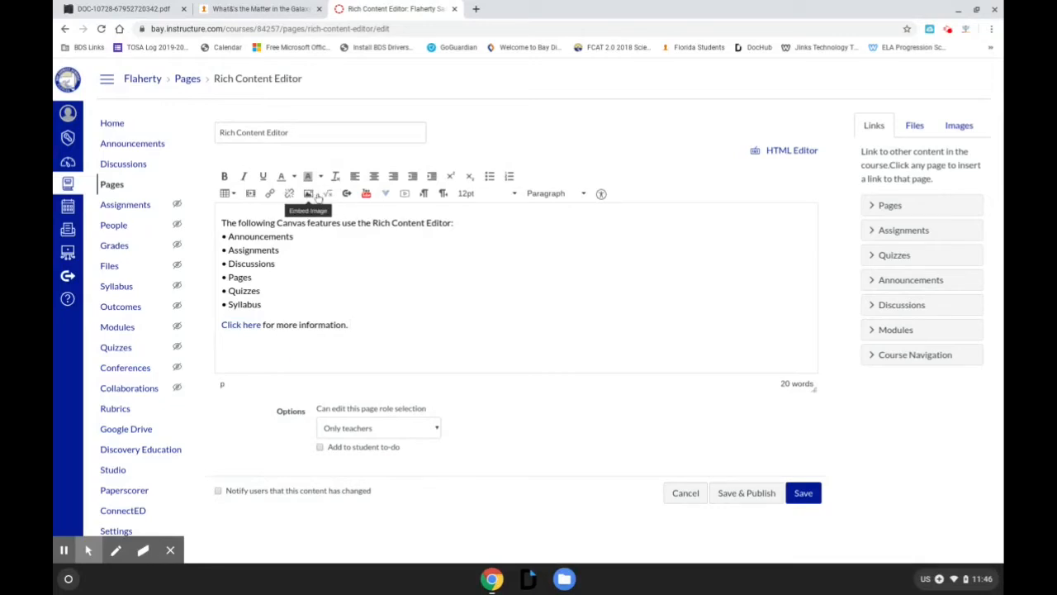
Start embedding an image on a new line below the link and browse the Canvas course files to the "Pictures for Page Training" folder.
key(Return)
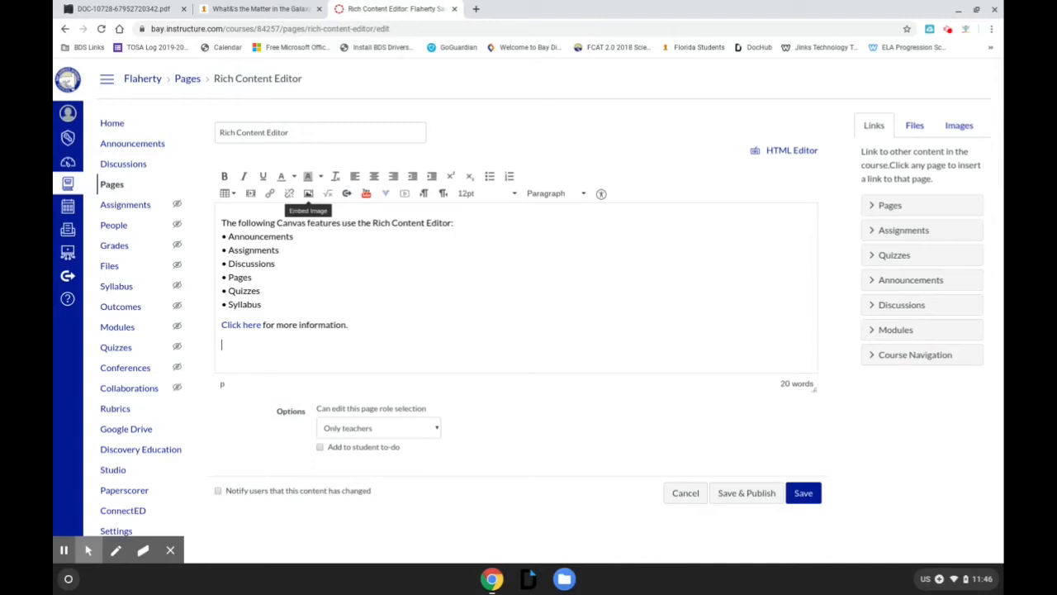
click(310, 191)
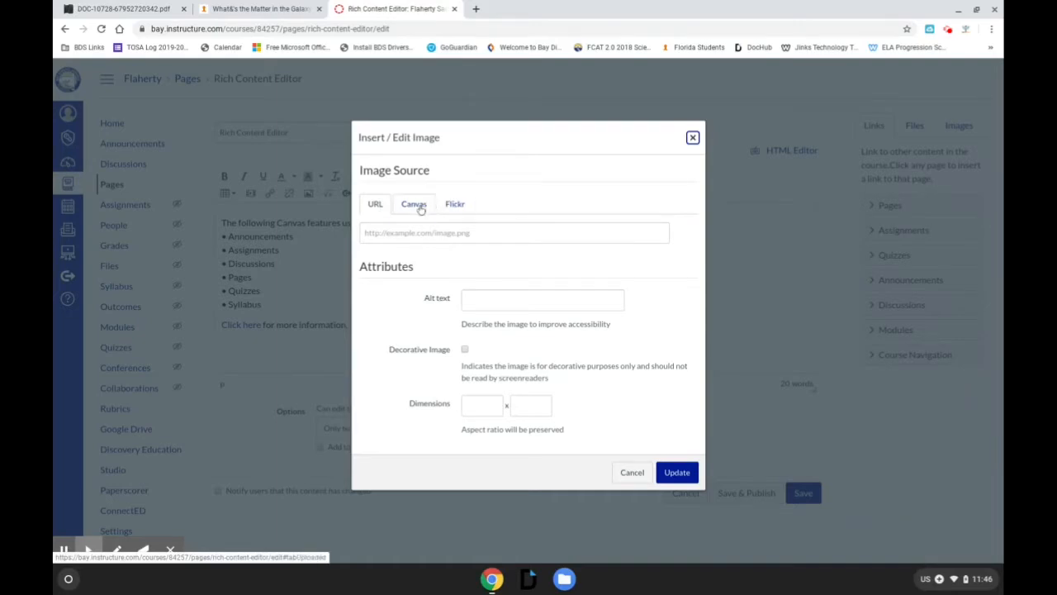
click(418, 205)
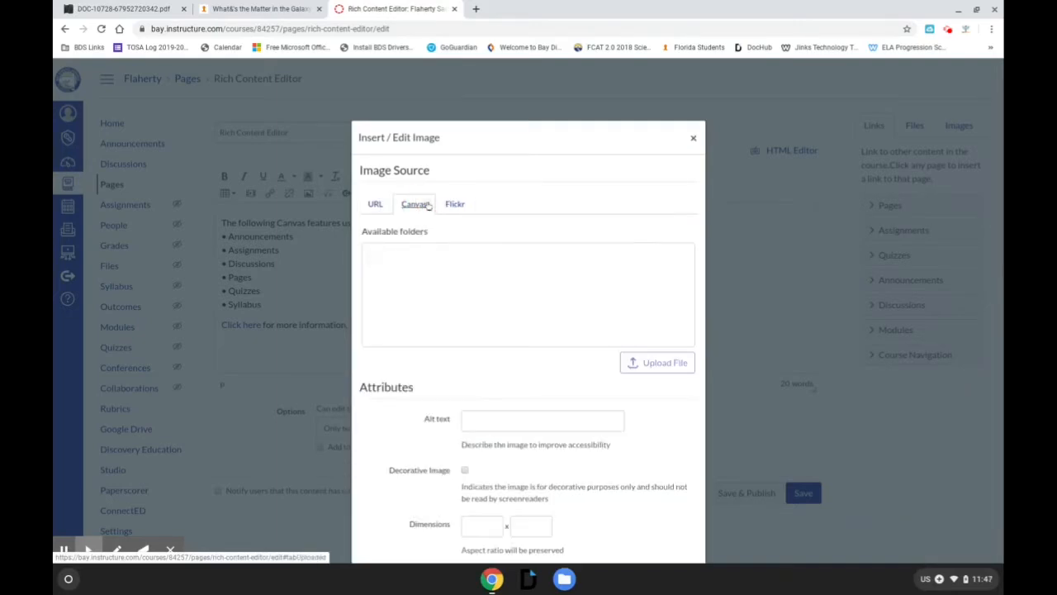
click(424, 263)
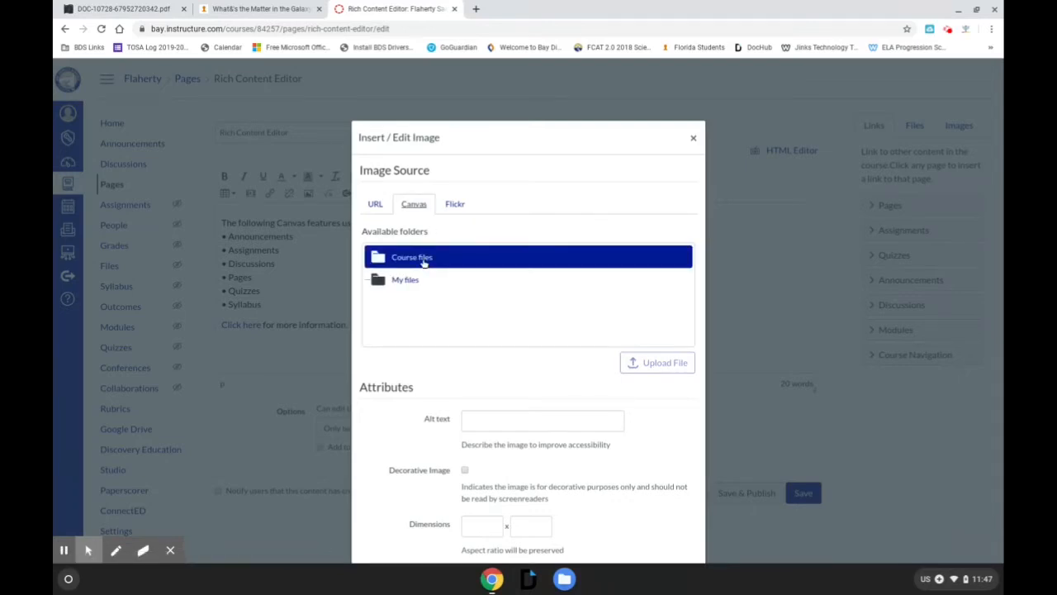
click(425, 259)
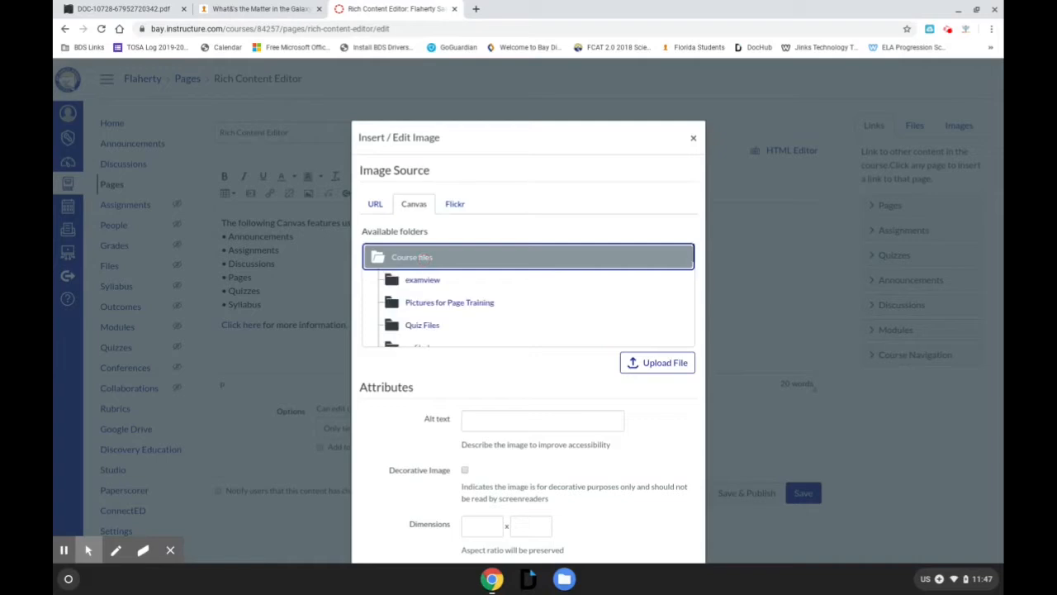
click(429, 307)
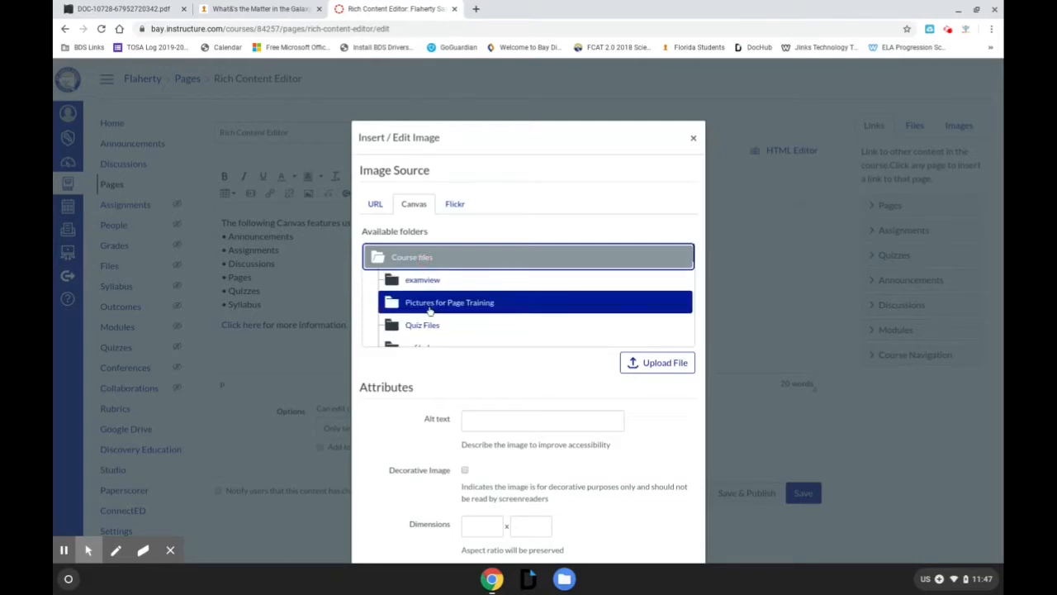
click(438, 319)
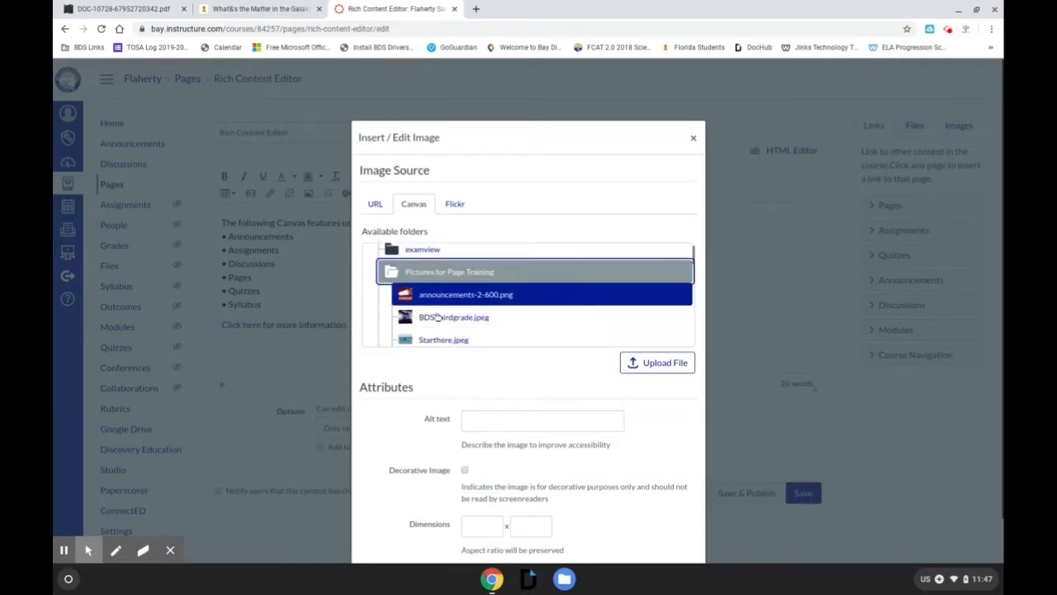
scroll(438, 317, down, 1)
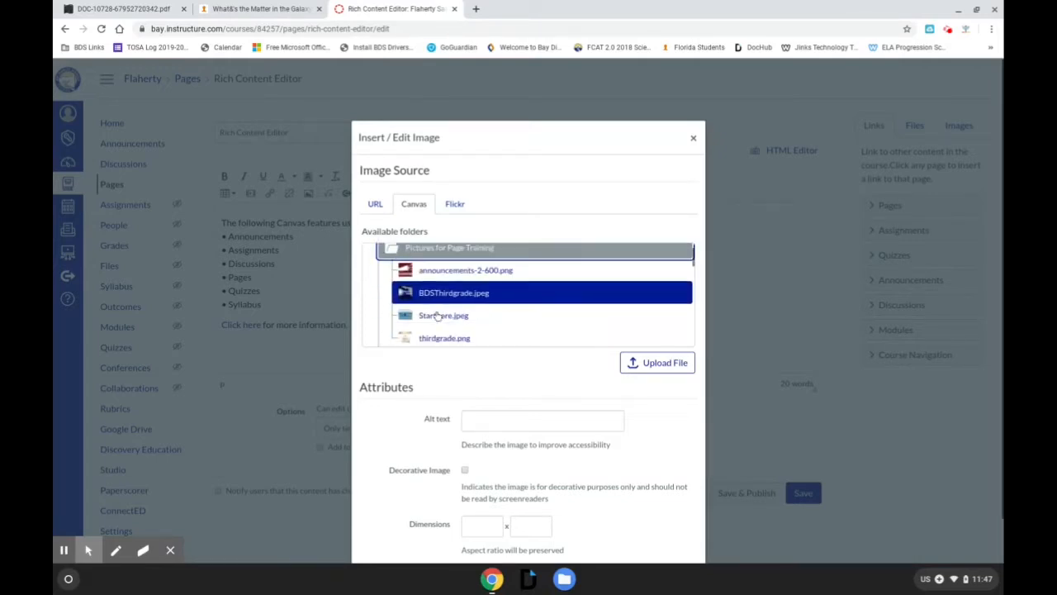
Embed announcements-2-600.png from the folder, keeping its default alt text and dimensions.
click(491, 274)
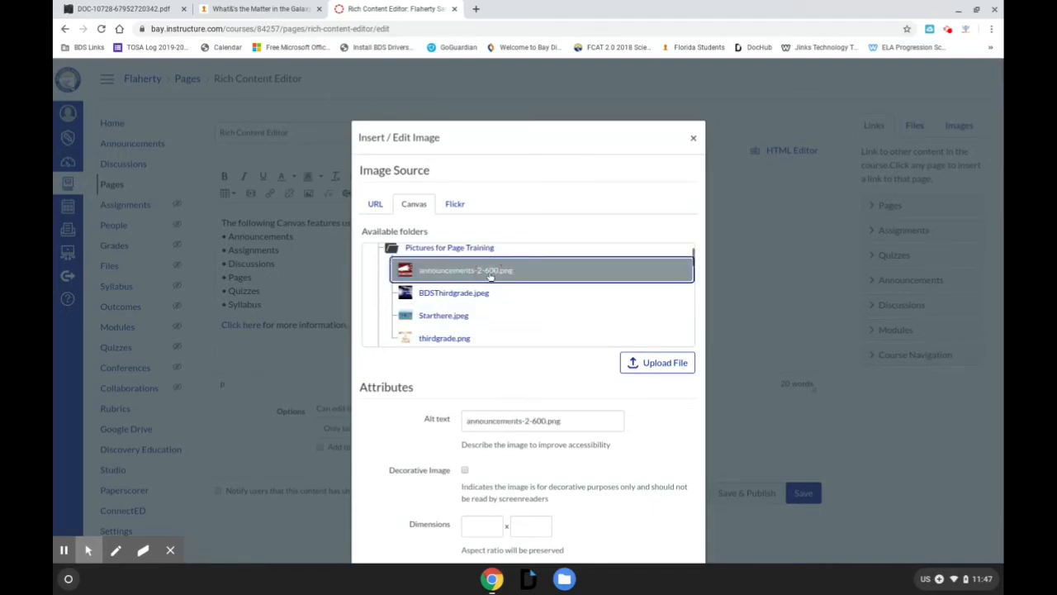
scroll(551, 322, down, 5)
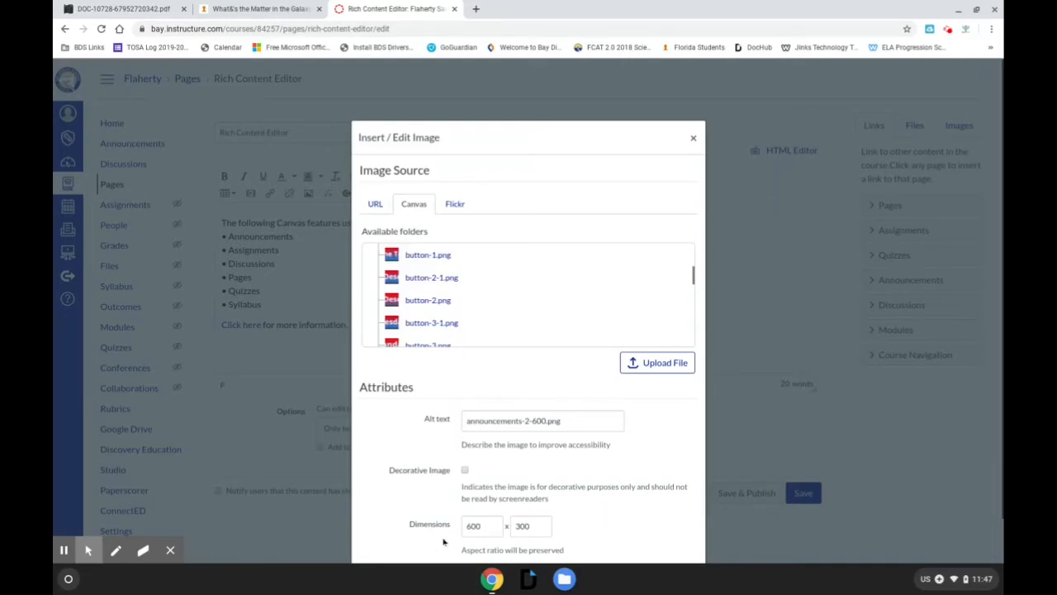
scroll(443, 540, down, 1)
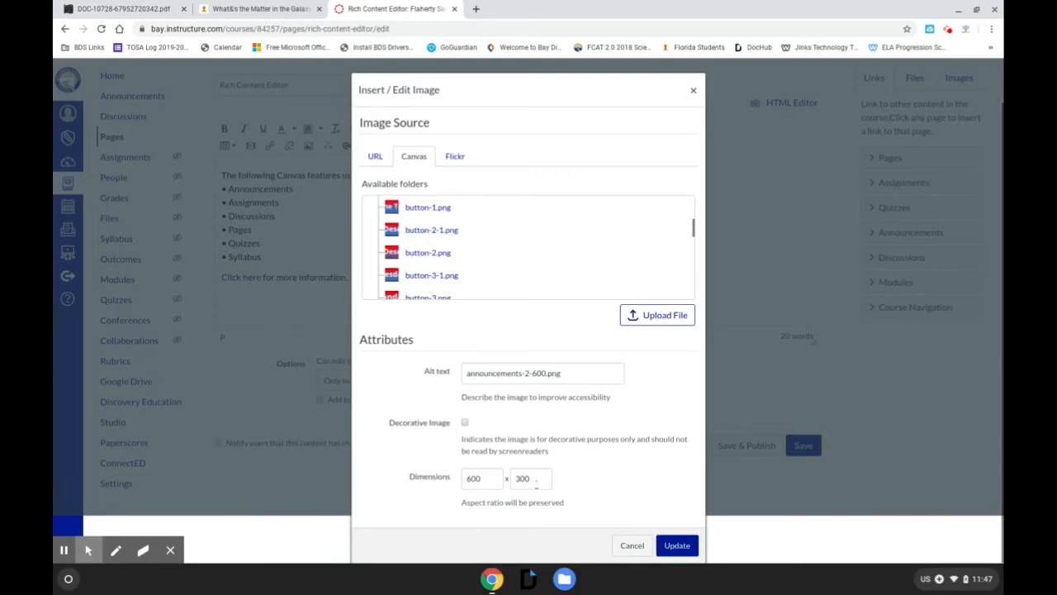
click(676, 545)
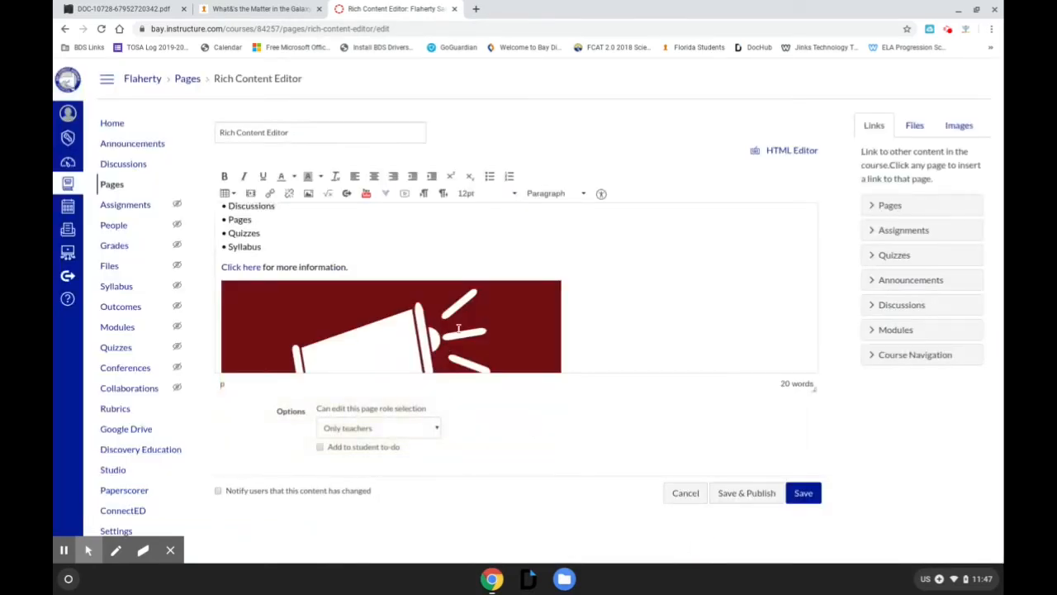
Select the announcements image and enlarge the editing area downward until the whole image fits.
click(456, 326)
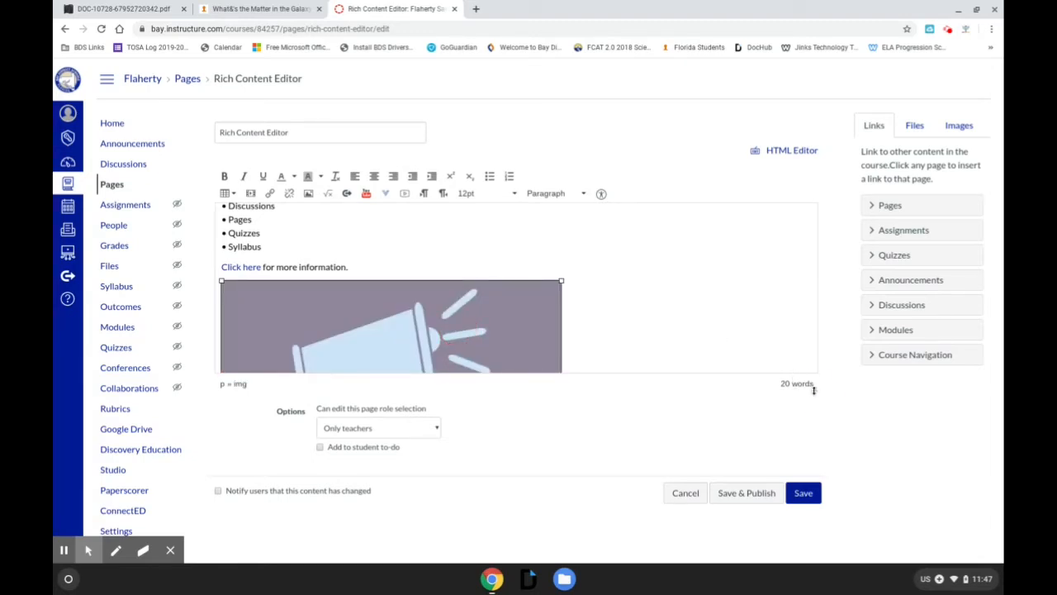
drag(813, 390, 803, 535)
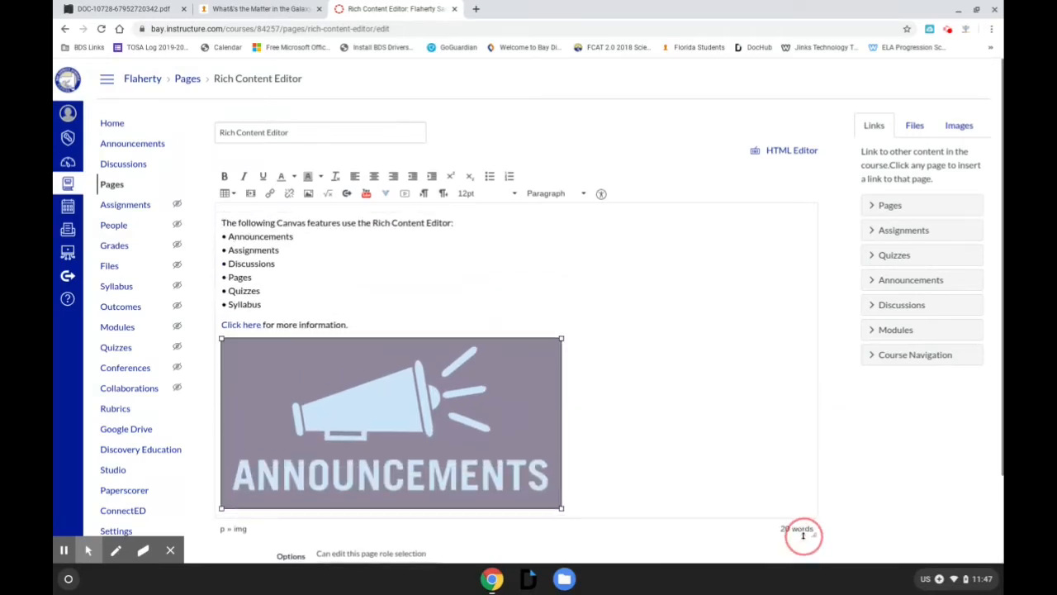
scroll(640, 390, down, 2)
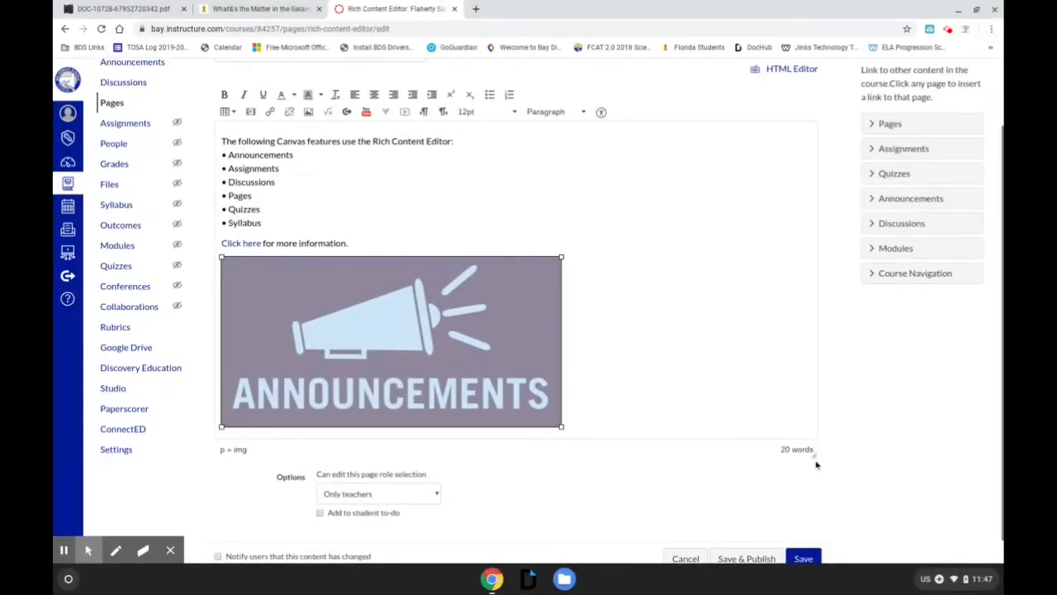
Shrink the announcements image proportionally to just under a third of its width and place the cursor beside it.
click(562, 257)
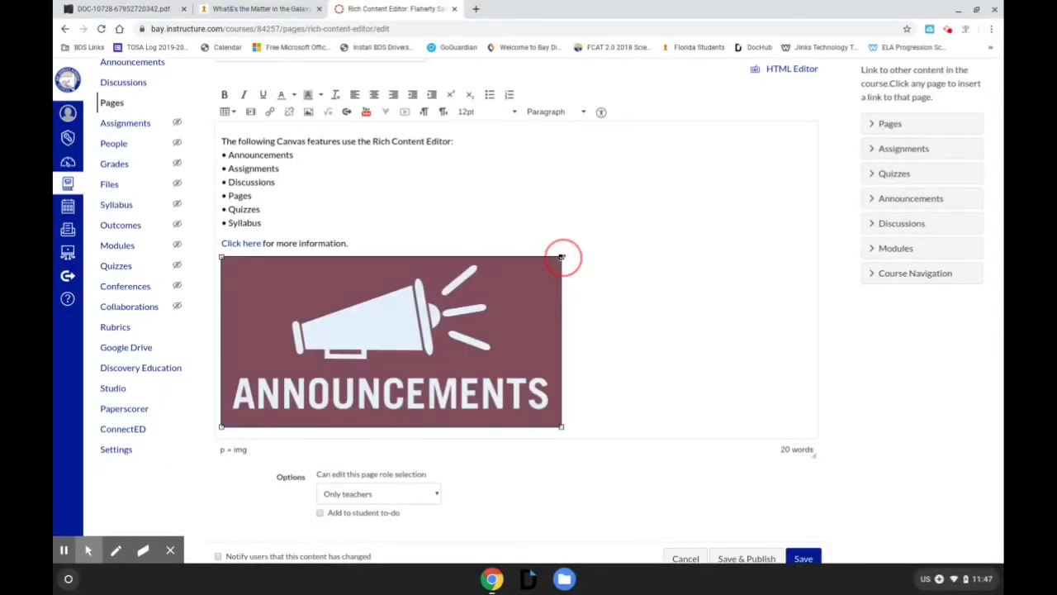
drag(561, 257, 321, 377)
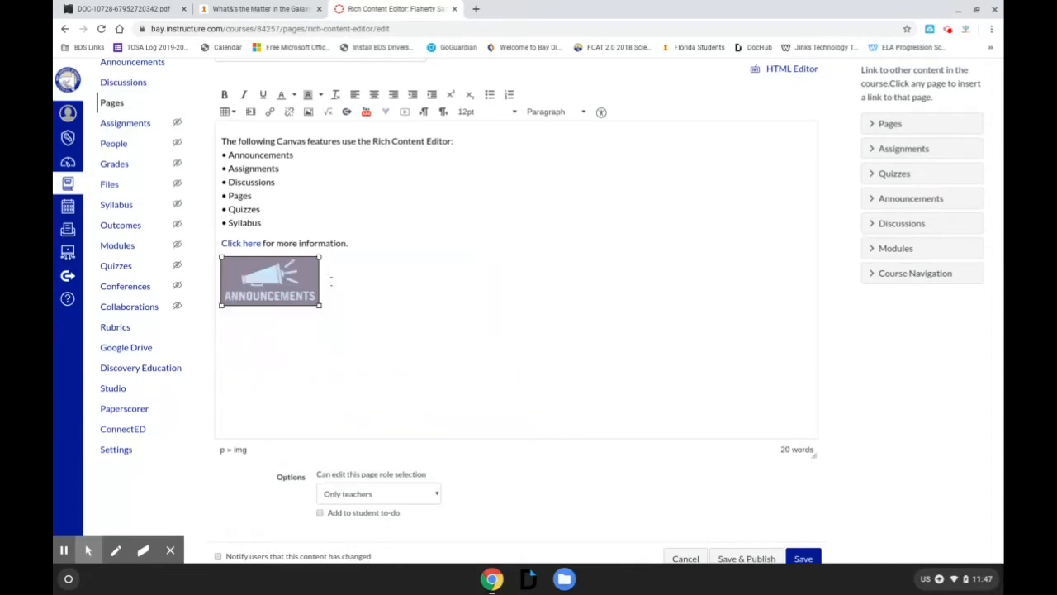
click(331, 281)
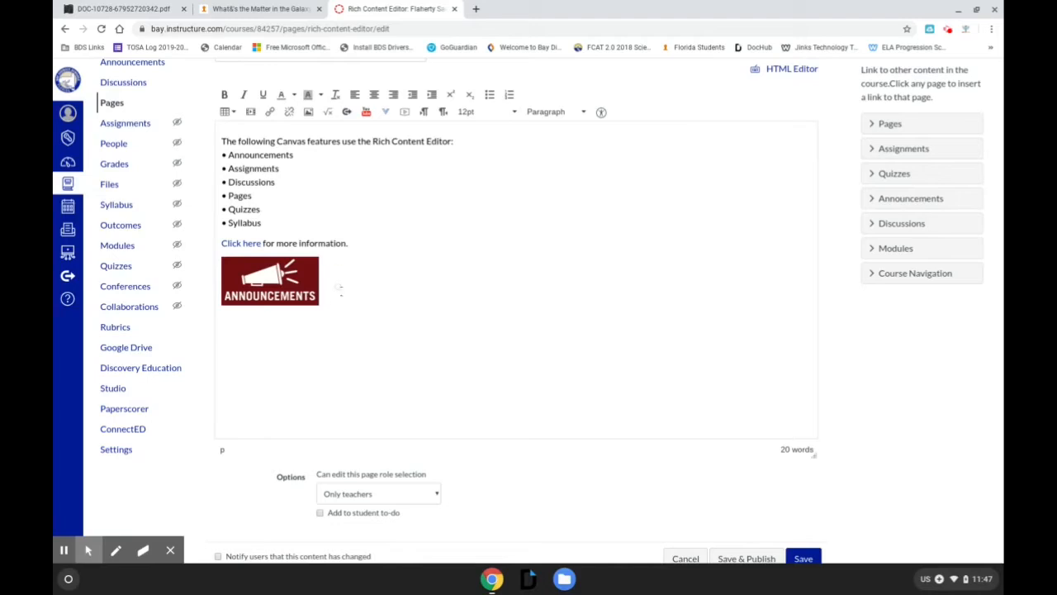
click(299, 329)
click(351, 287)
Look through the equation editor's Greek, Operators, Relationships and Basic symbol sets, leaving without inserting an equation.
click(331, 113)
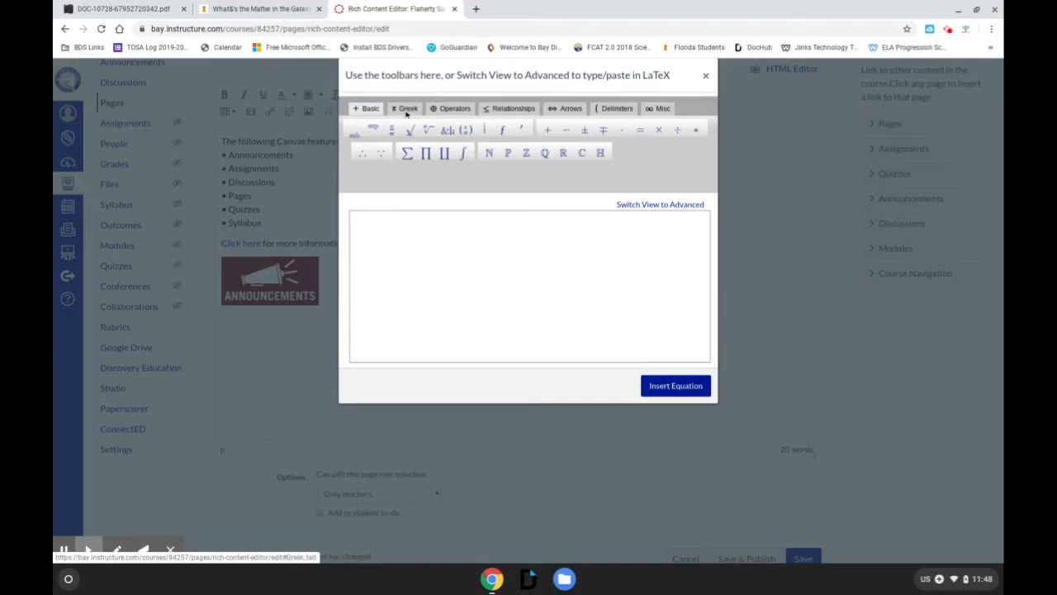
click(407, 112)
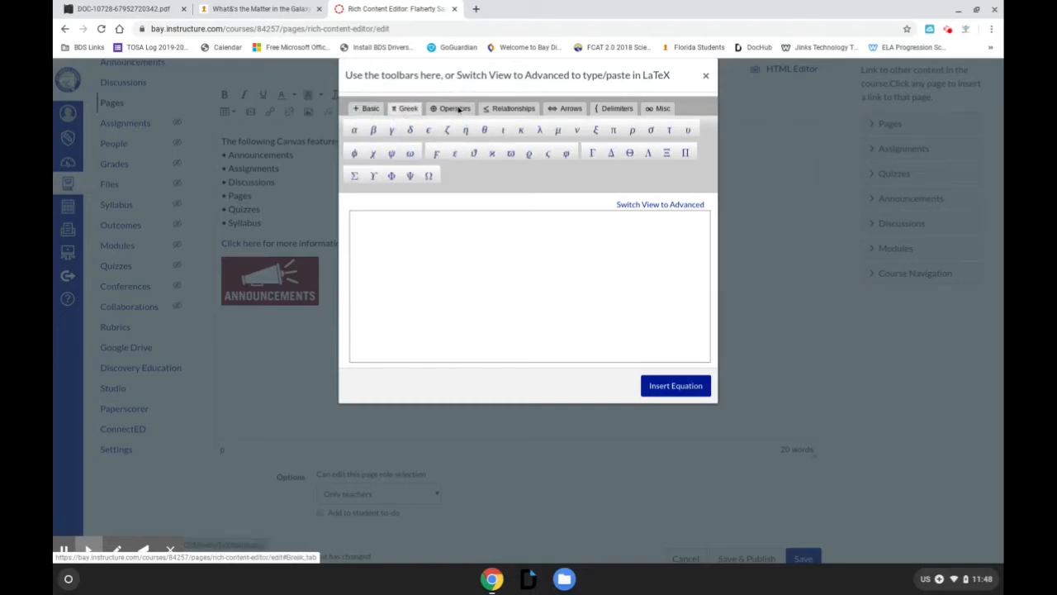
click(459, 109)
click(512, 109)
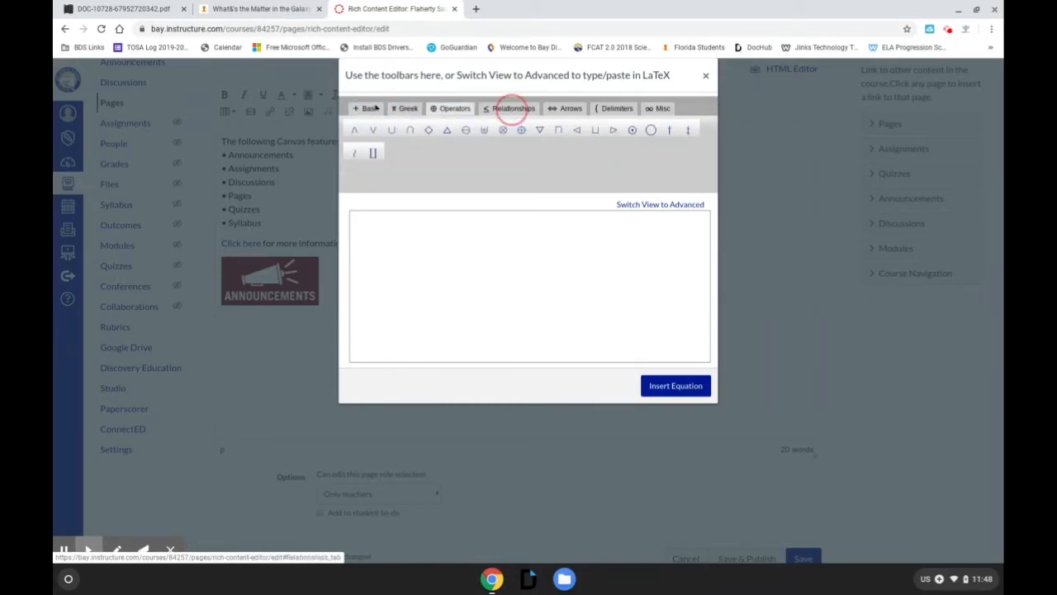
click(368, 109)
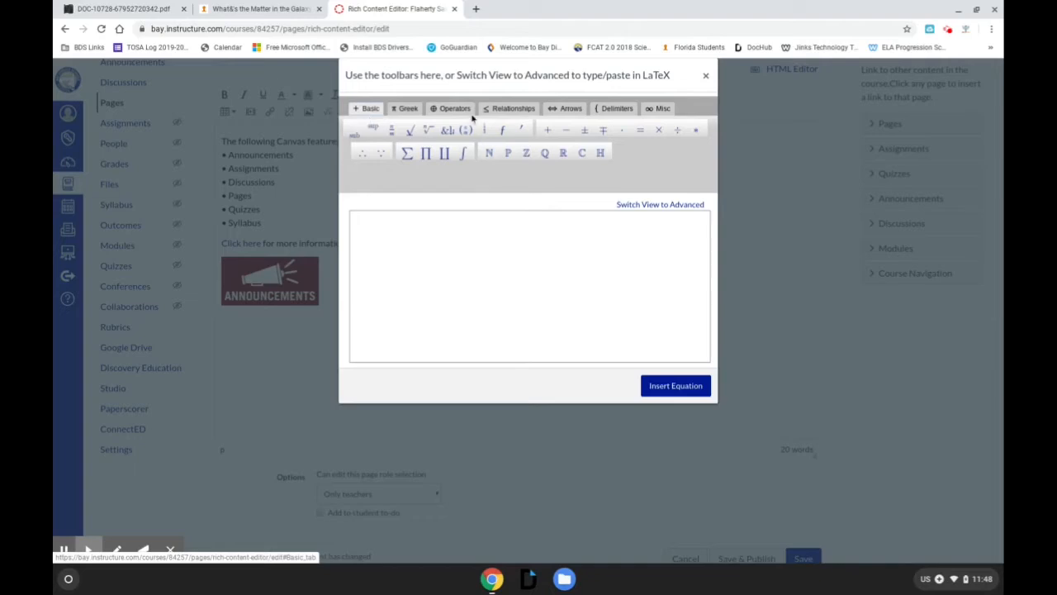
click(705, 75)
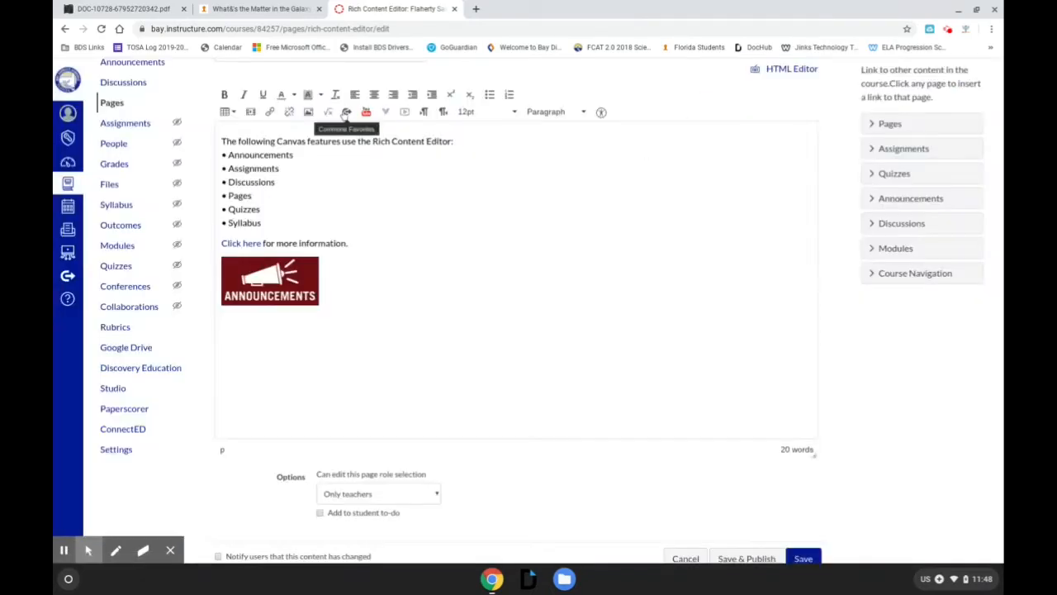
Look at the Commons Favorites available for embedding and leave without adding anything, confirming the cancellation.
click(346, 114)
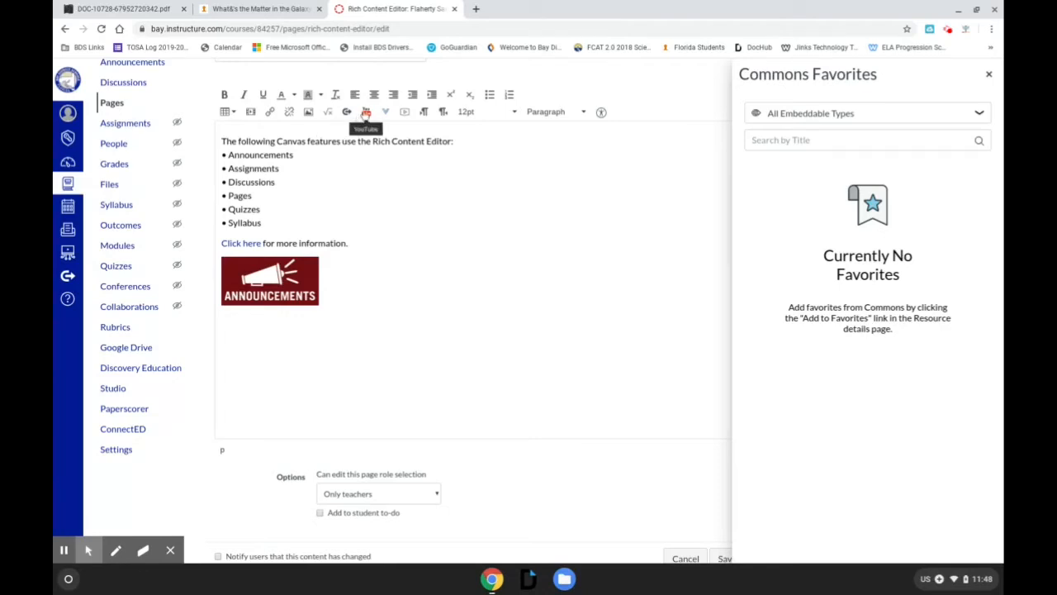
click(990, 75)
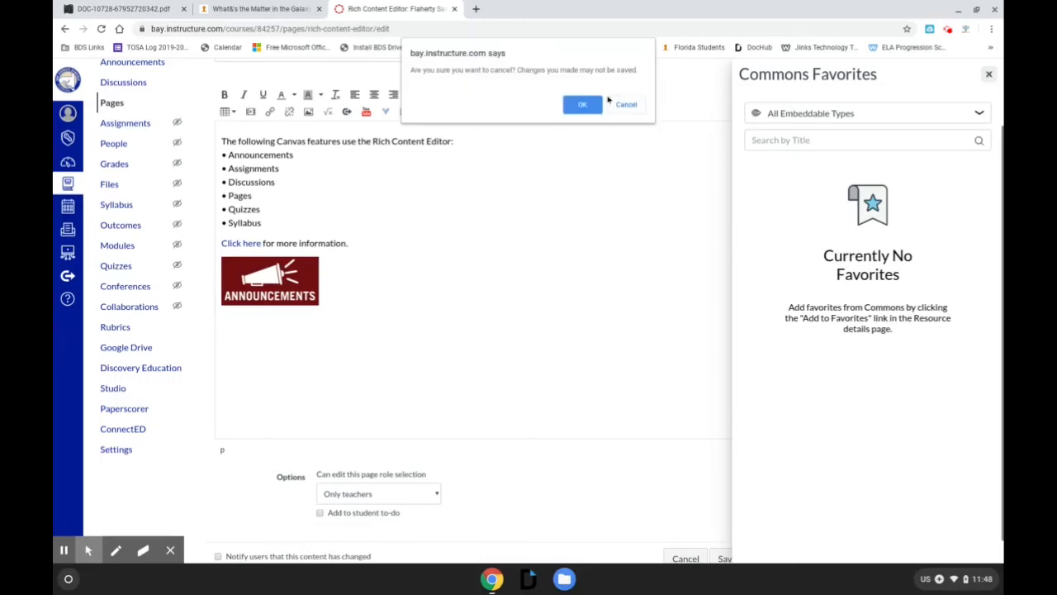
click(582, 101)
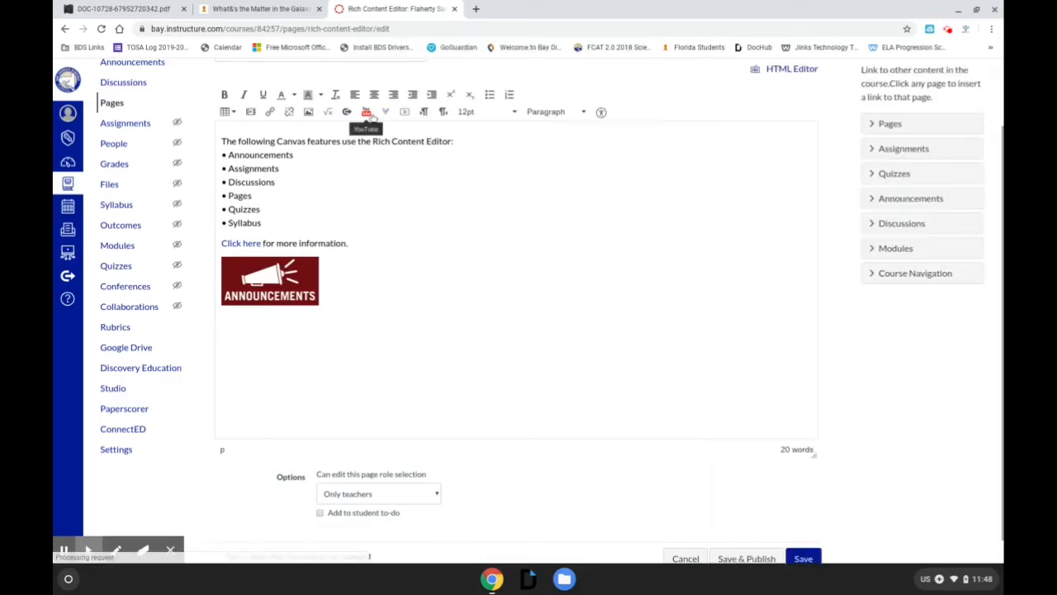
Search the YouTube tool for "water cycle" and browse the resulting videos.
click(367, 113)
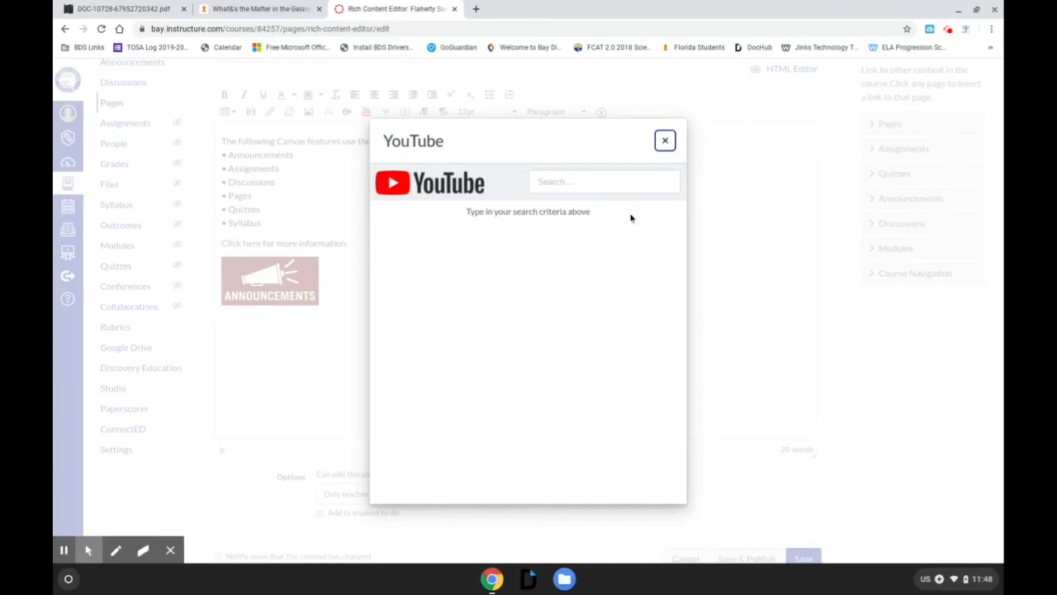
click(566, 180)
text(water cycle)
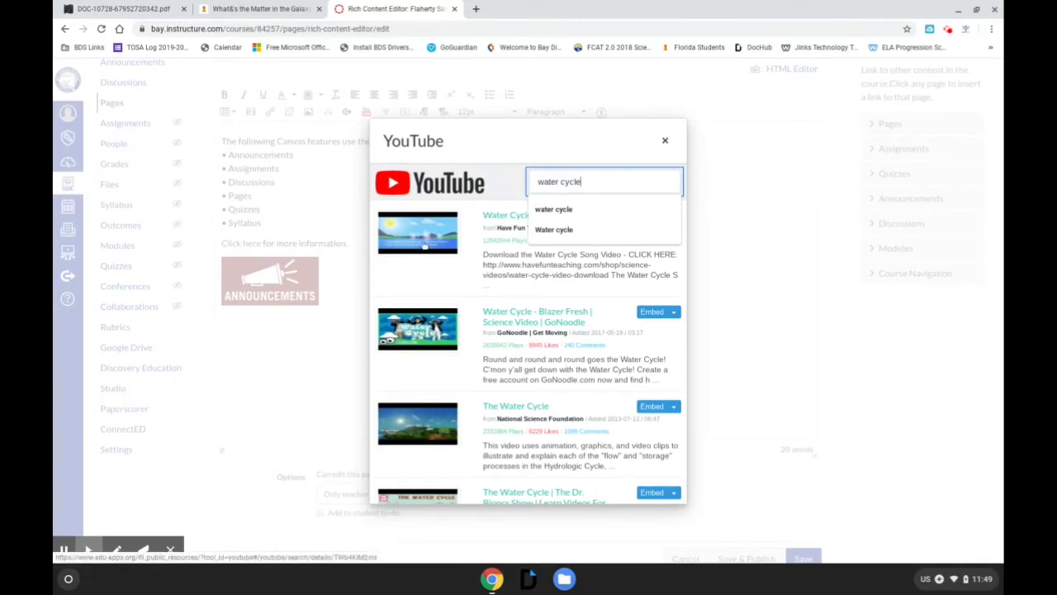
scroll(429, 276, down, 1)
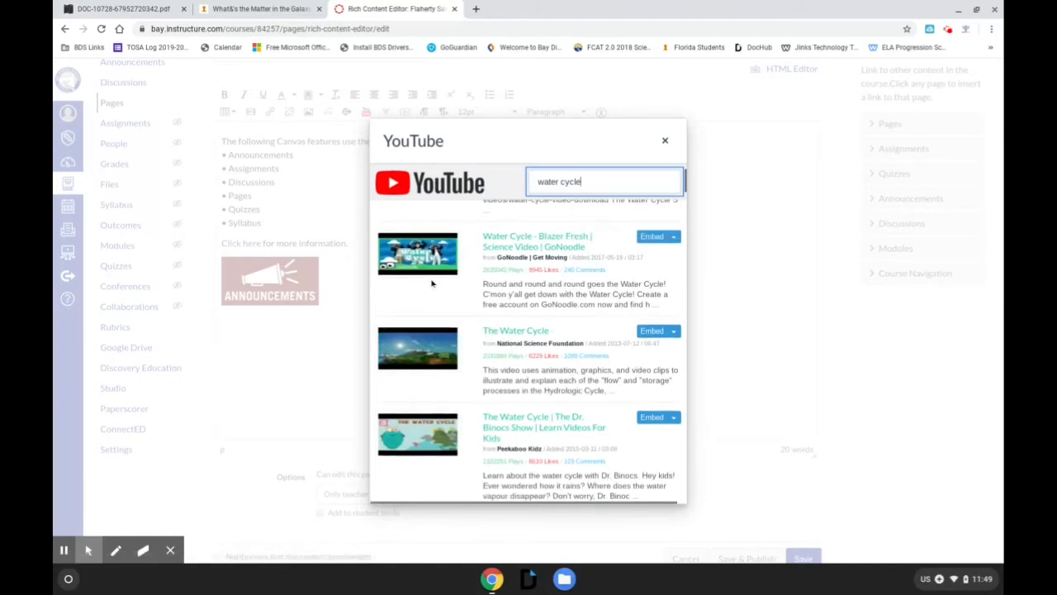
scroll(435, 368, down, 2)
scroll(434, 369, up, 3)
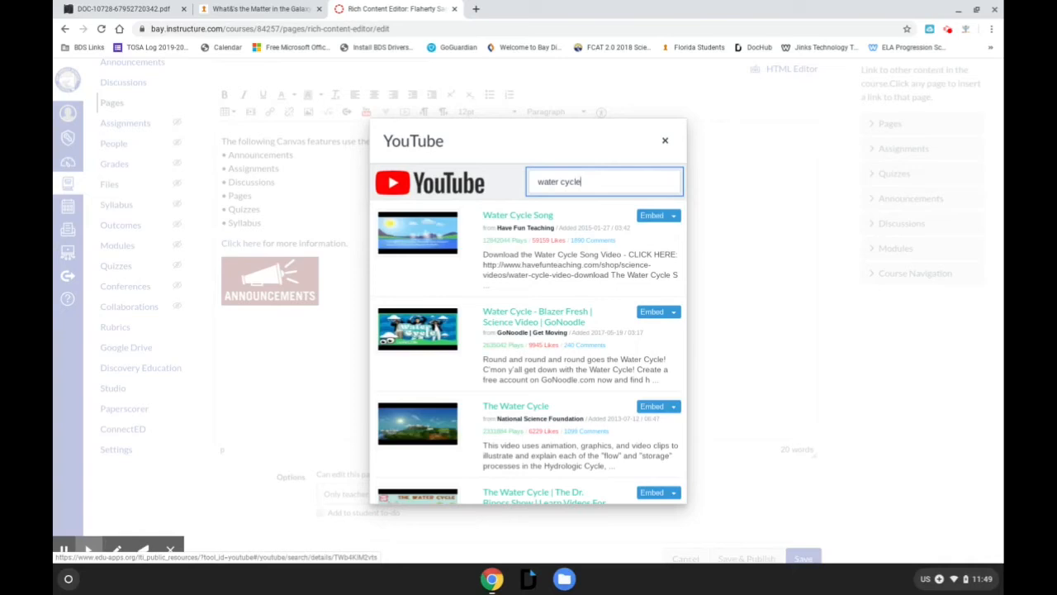
Preview the Water Cycle Song video by Have Fun Teaching, pause it, and embed it on the page at the small size.
click(422, 241)
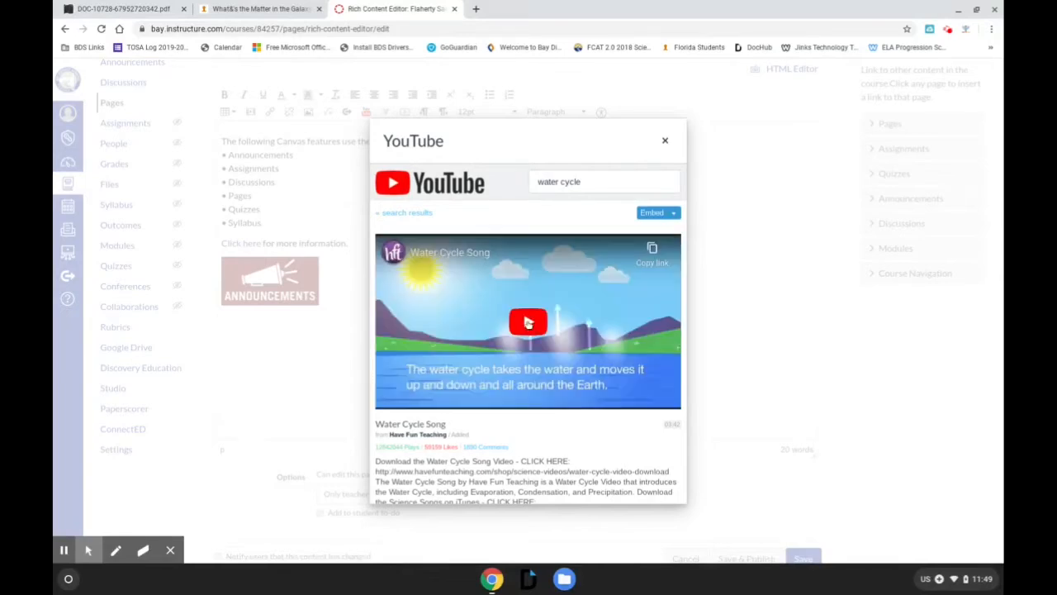
click(529, 323)
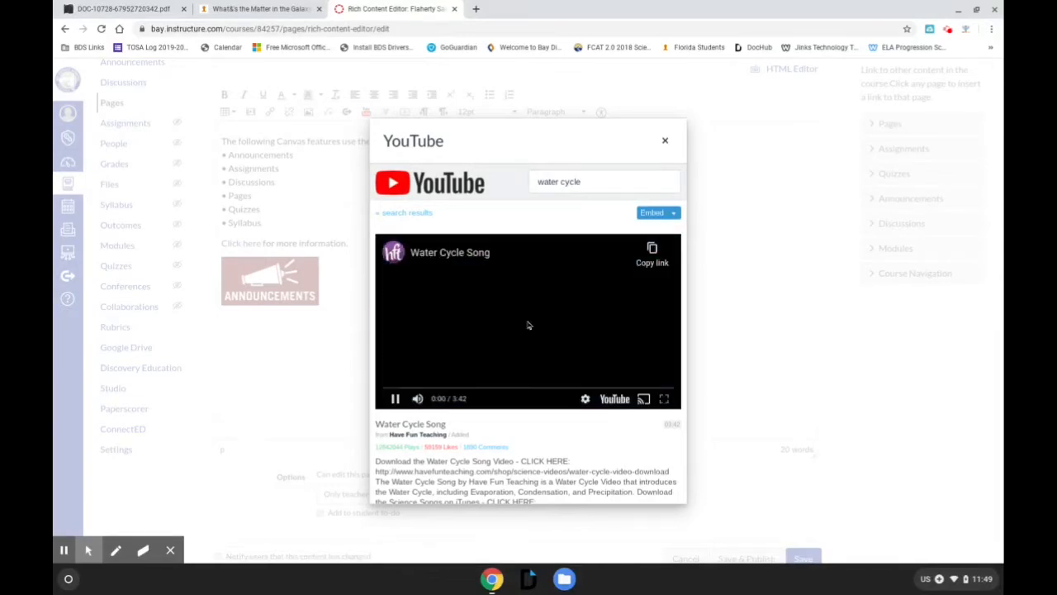
click(395, 400)
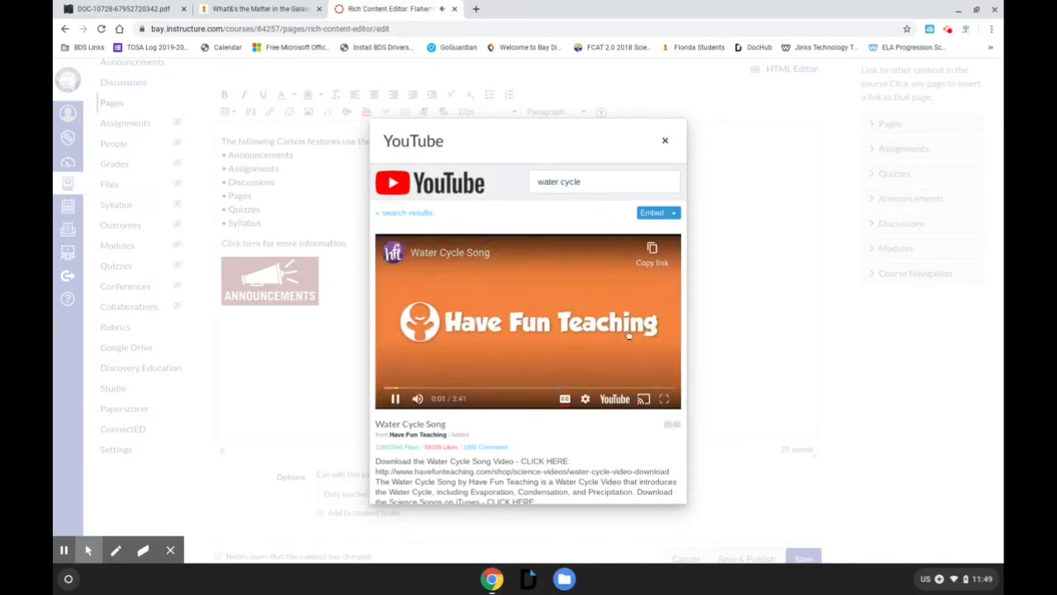
click(395, 400)
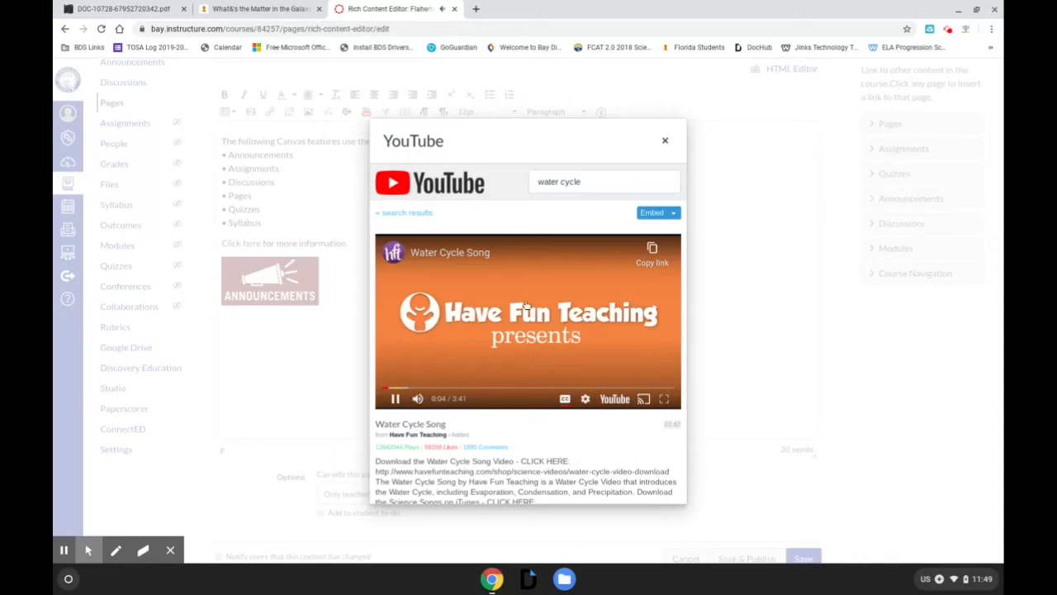
click(548, 356)
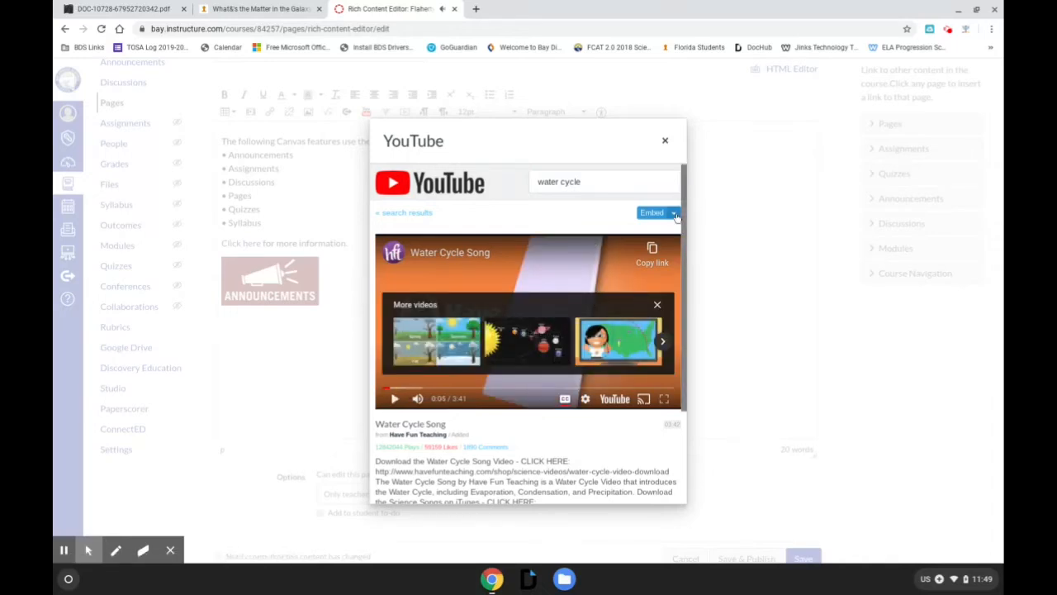
click(675, 213)
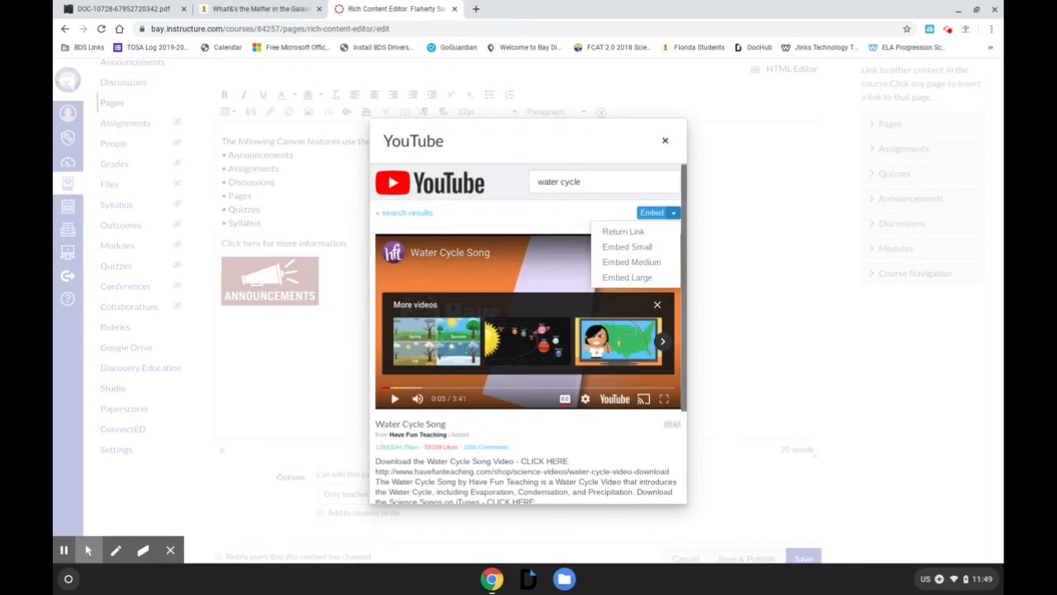
click(650, 247)
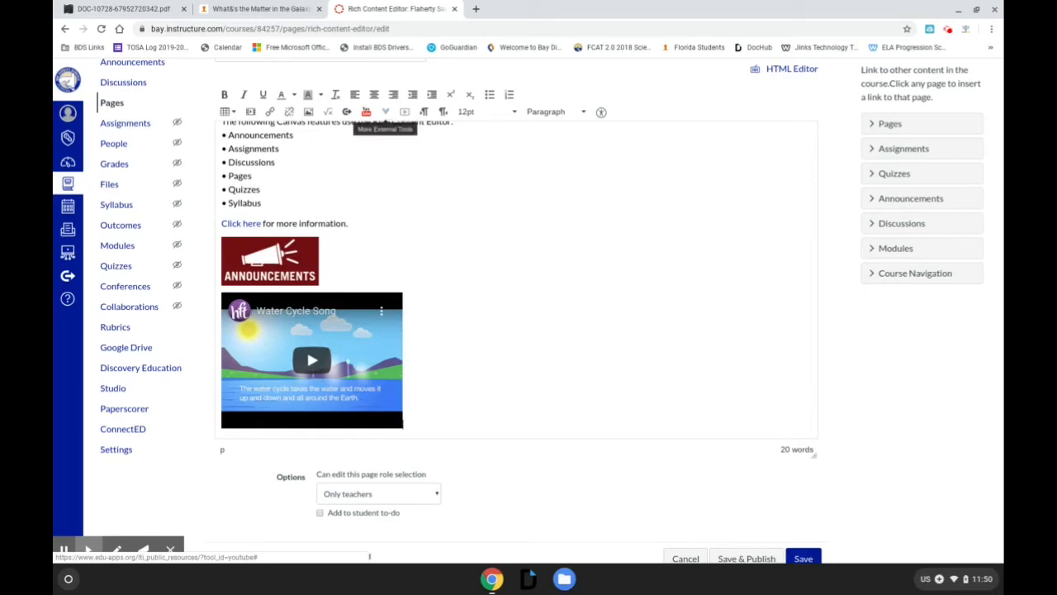
Look at the Khan Academy subject categories among the external tools and leave without adding anything, confirming the cancellation.
click(387, 112)
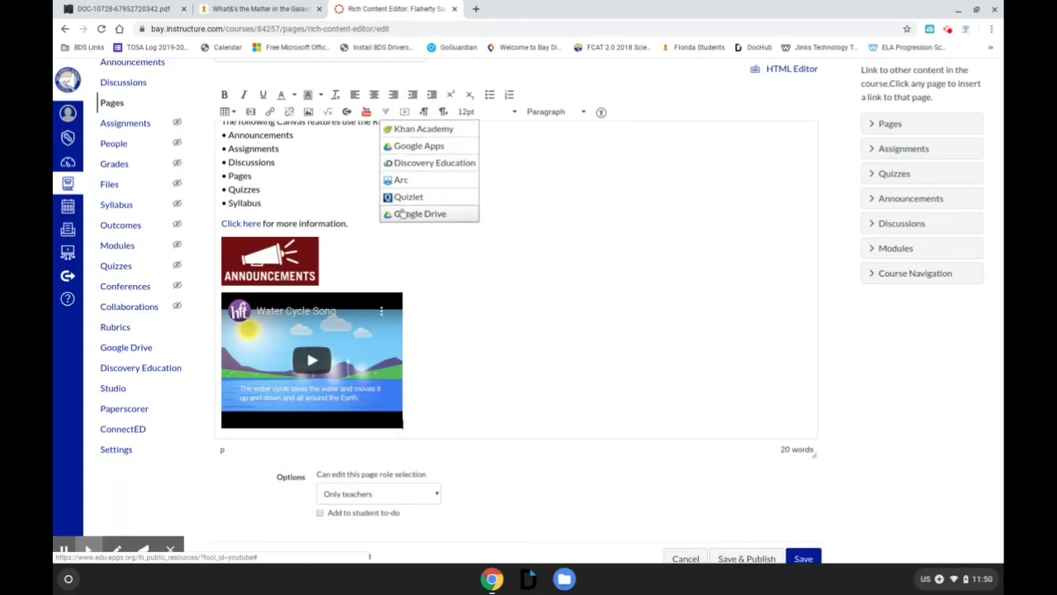
click(426, 132)
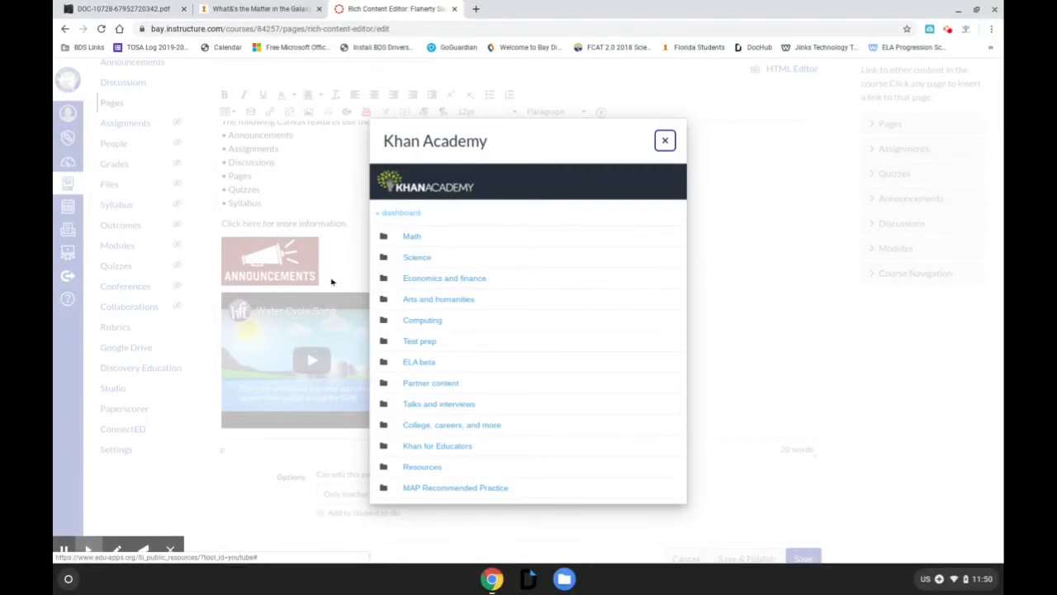
click(665, 140)
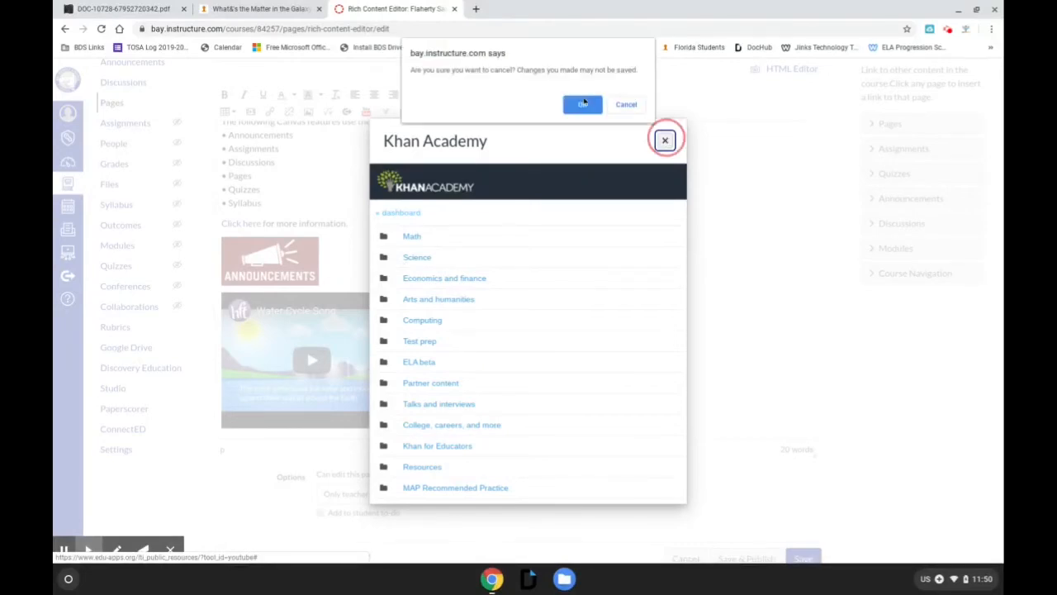
click(584, 106)
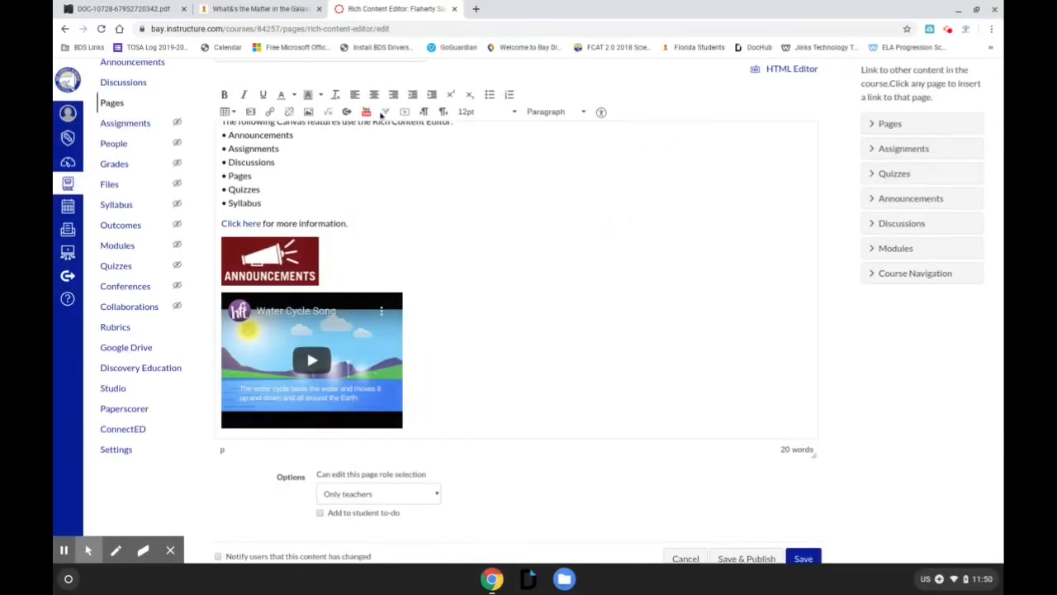
Open the Google Apps external tool and search the Drive files for "carniva".
click(386, 114)
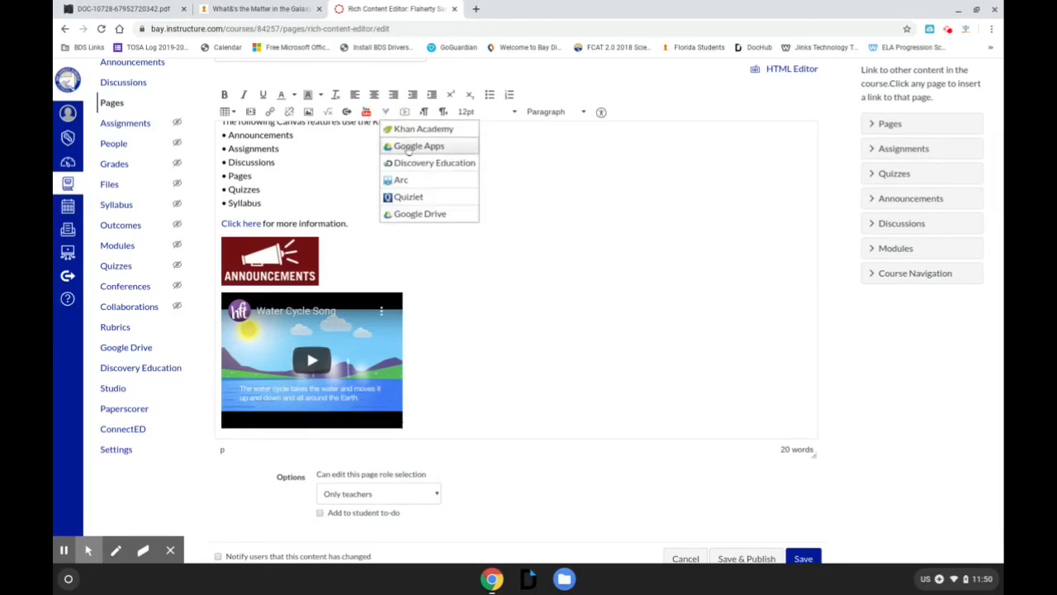
click(407, 147)
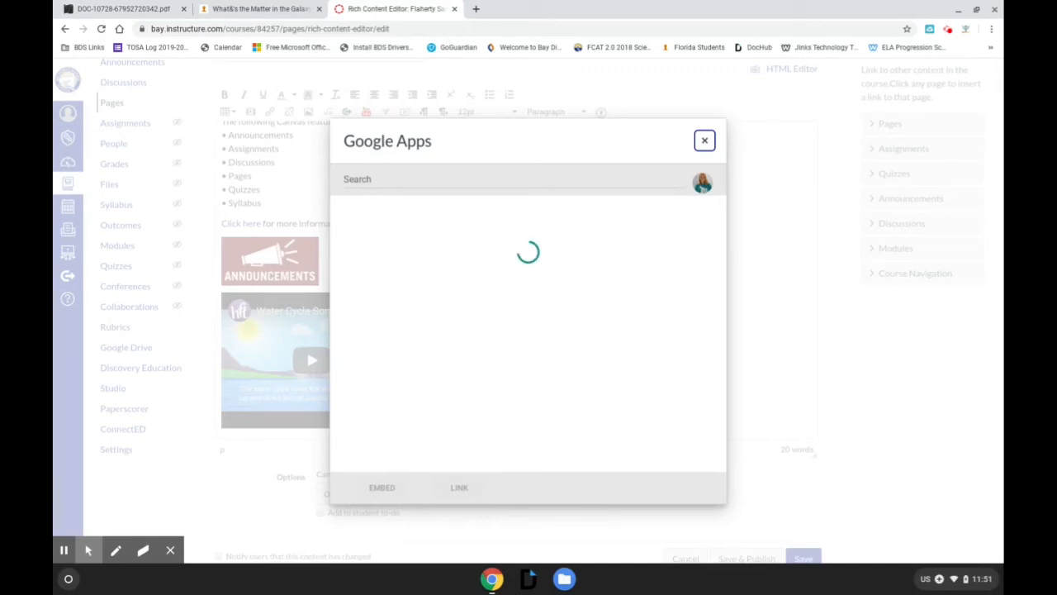
click(370, 180)
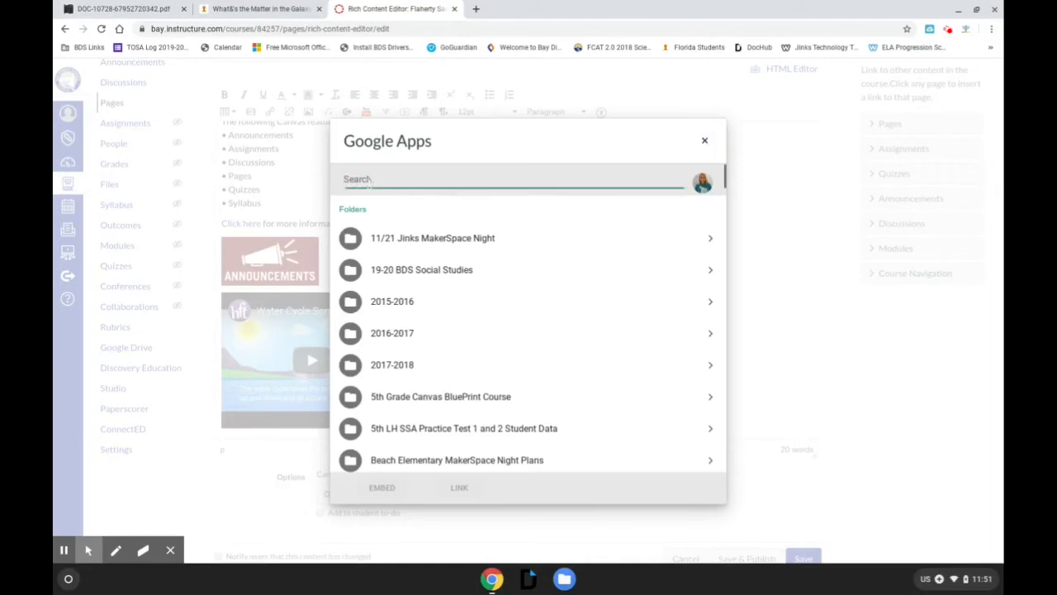
text(camin)
key(BackSpace)
text(va)
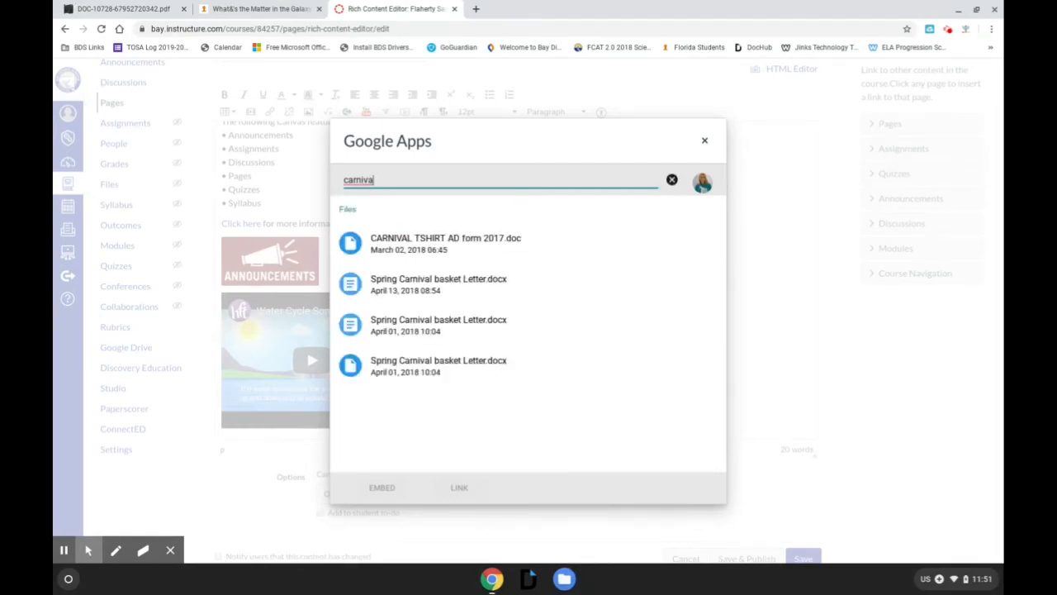
Embed the file CARNIVAL TSHIRT AD form 2017.doc on the page and look through the embedded document.
click(434, 237)
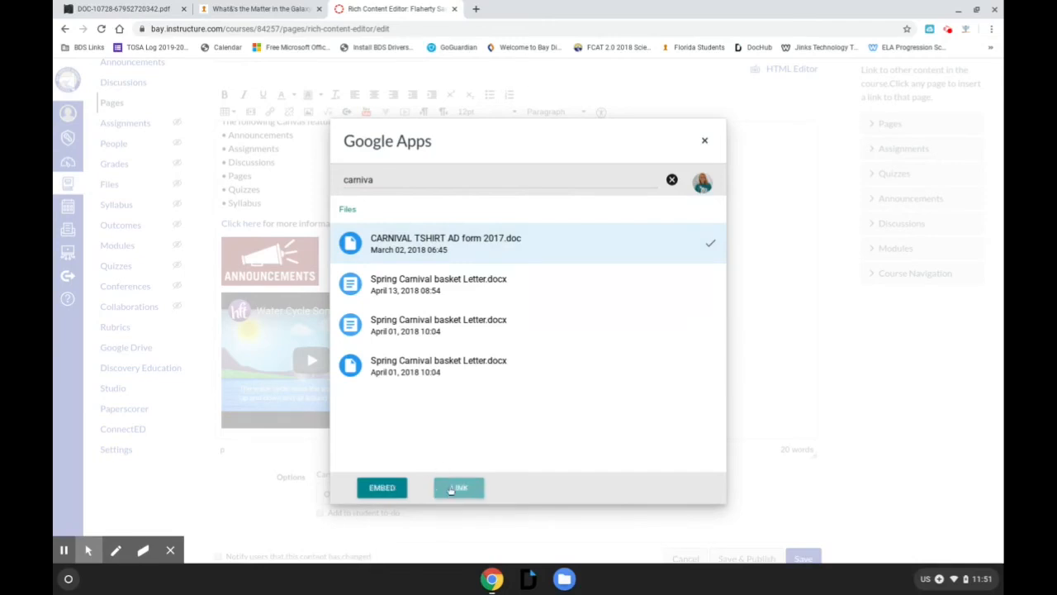
click(384, 490)
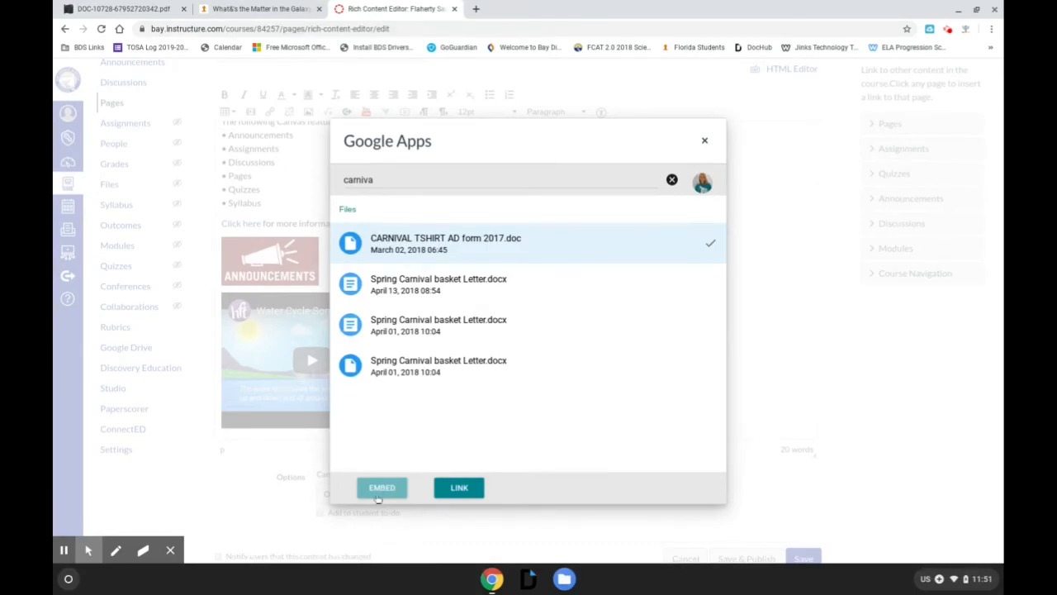
click(459, 489)
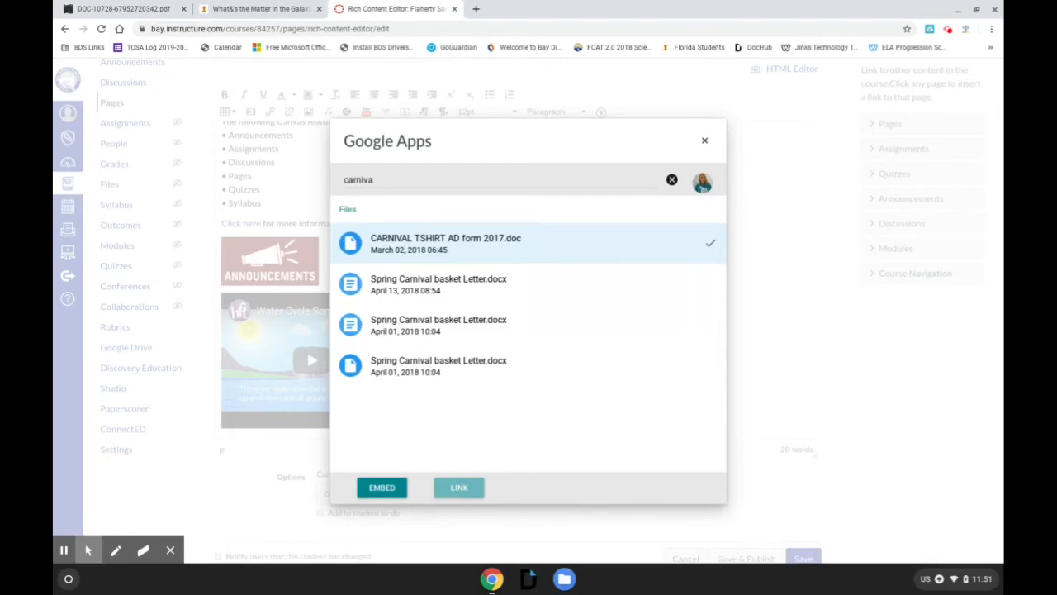
click(382, 491)
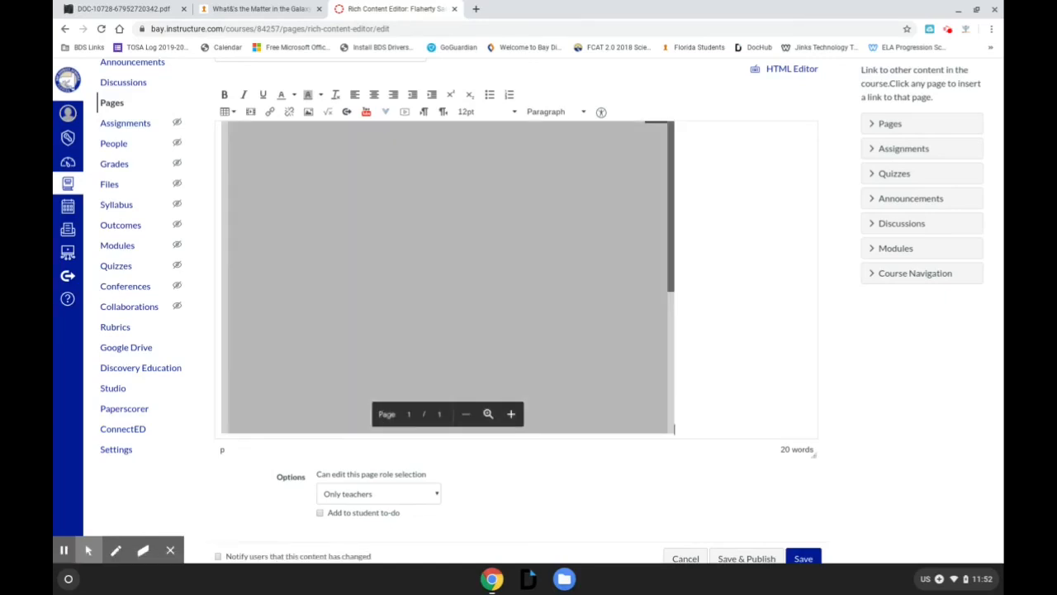
scroll(602, 327, down, 5)
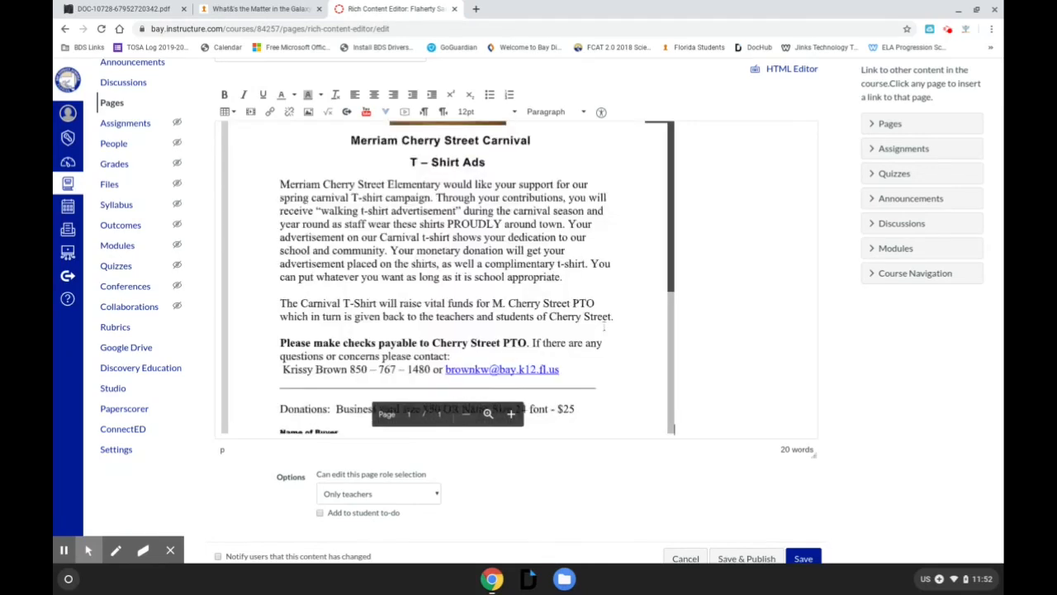
scroll(605, 328, down, 2)
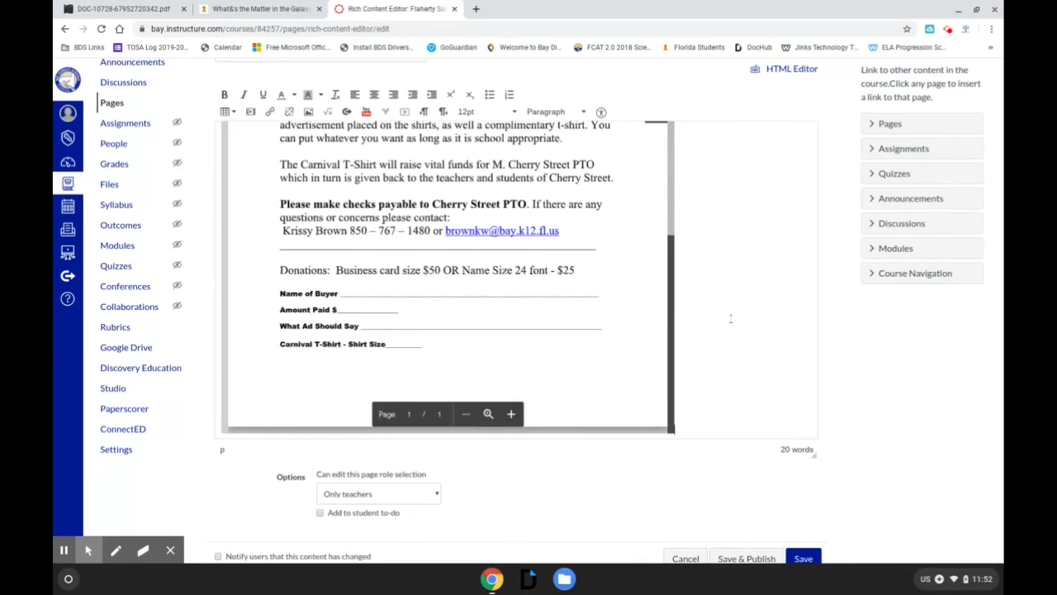
scroll(730, 319, up, 10)
Look at the options for recording and uploading a media comment, leaving without adding any media.
click(385, 112)
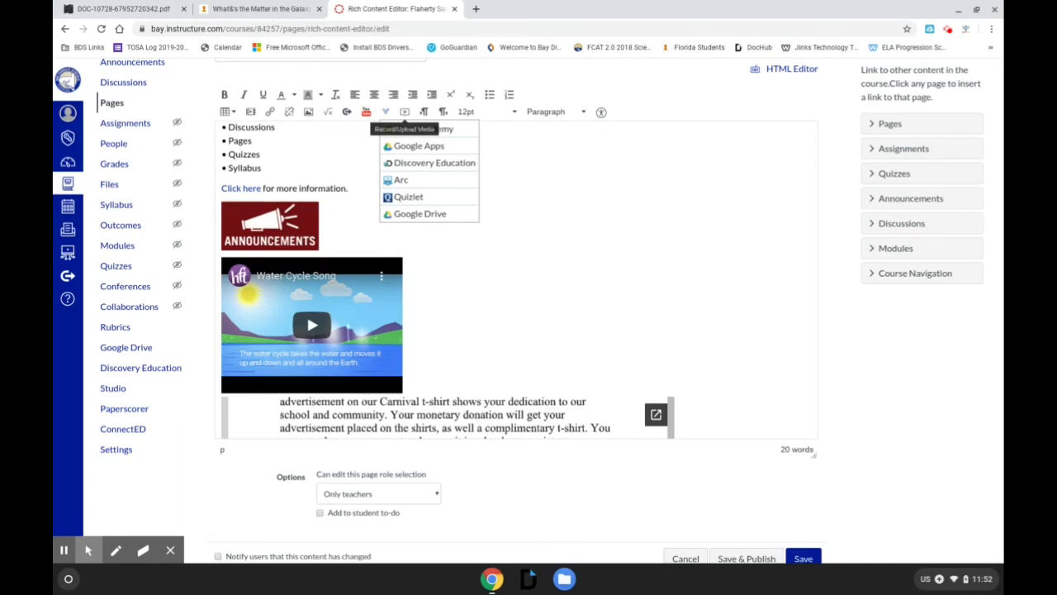
click(405, 112)
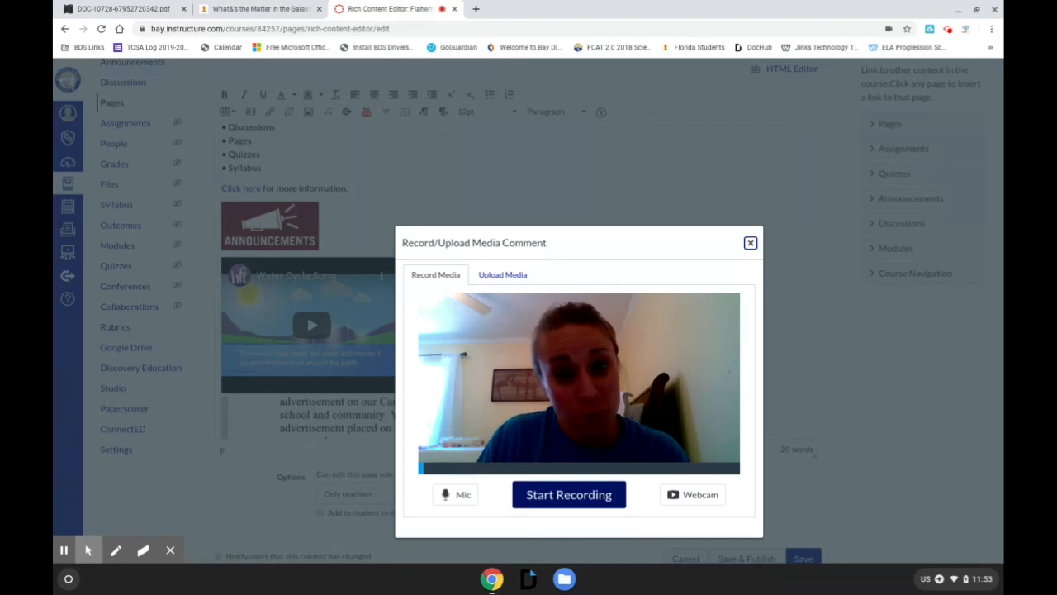
click(498, 277)
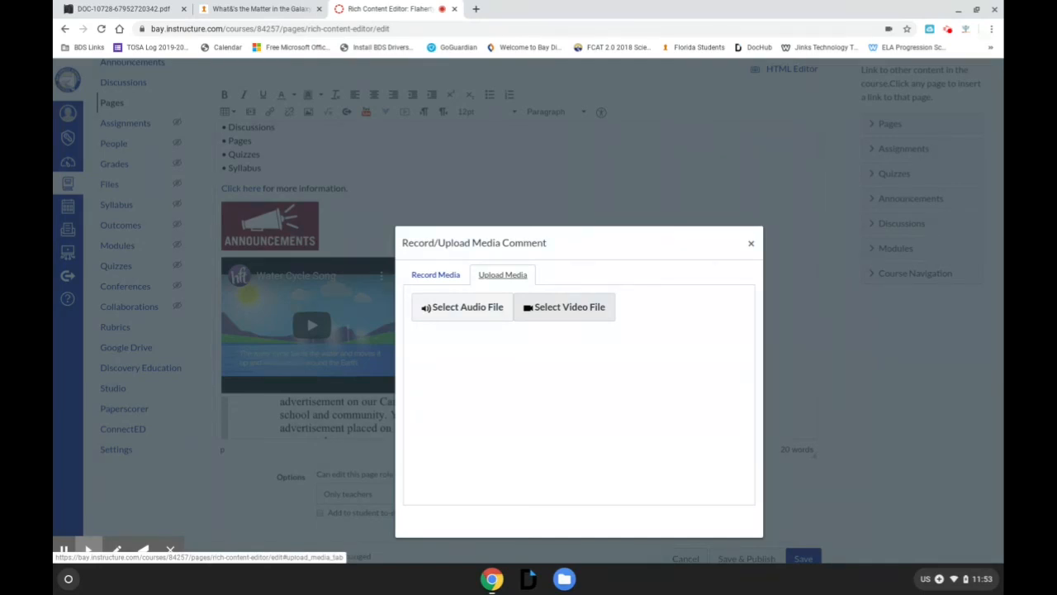
click(751, 242)
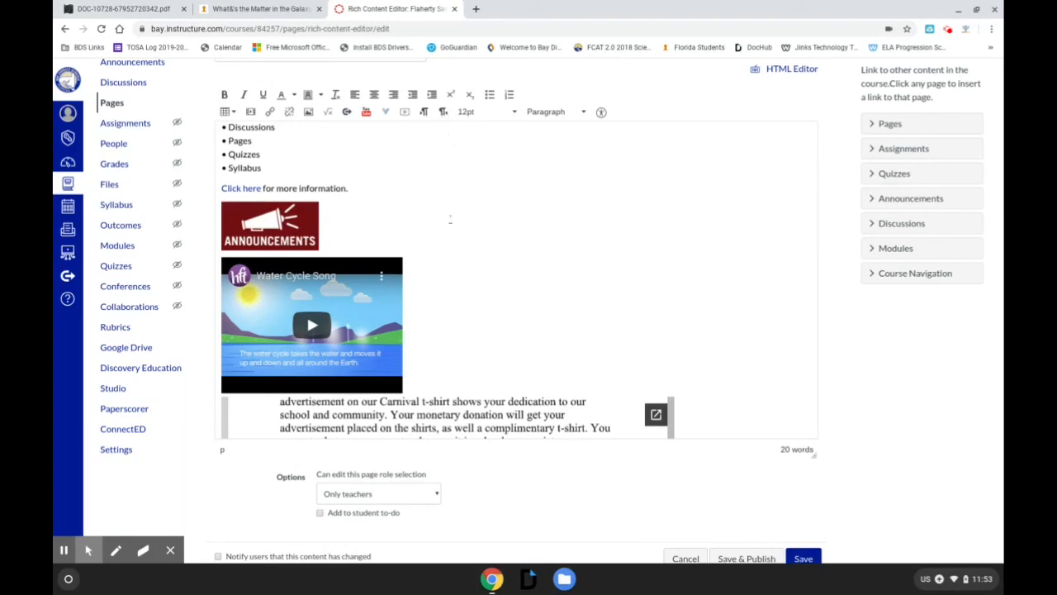
Set the font size of the introductory sentence and the bulleted feature list to 36pt.
scroll(465, 206, up, 5)
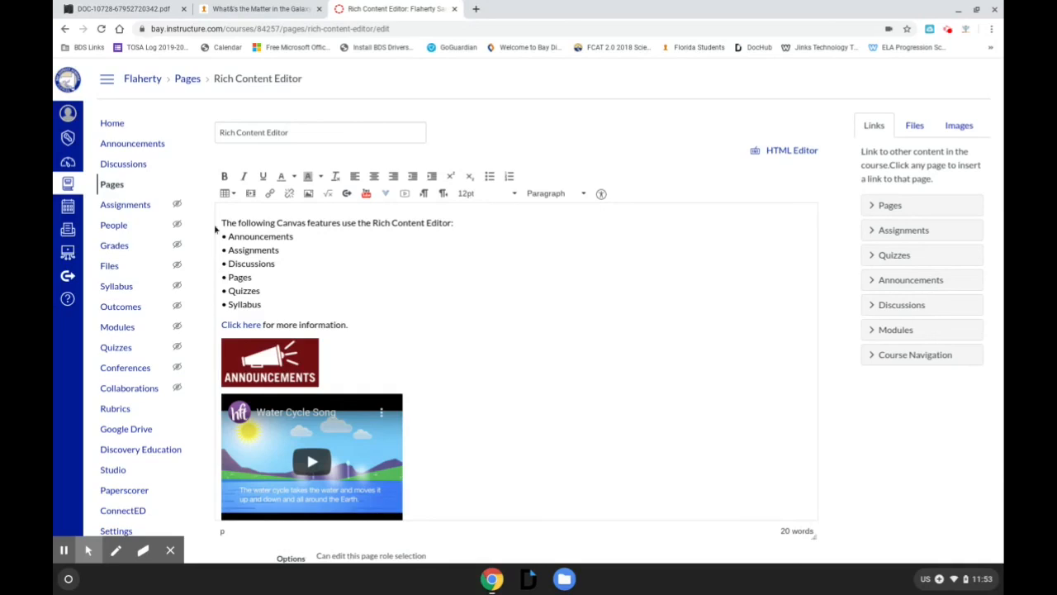
drag(219, 219, 268, 310)
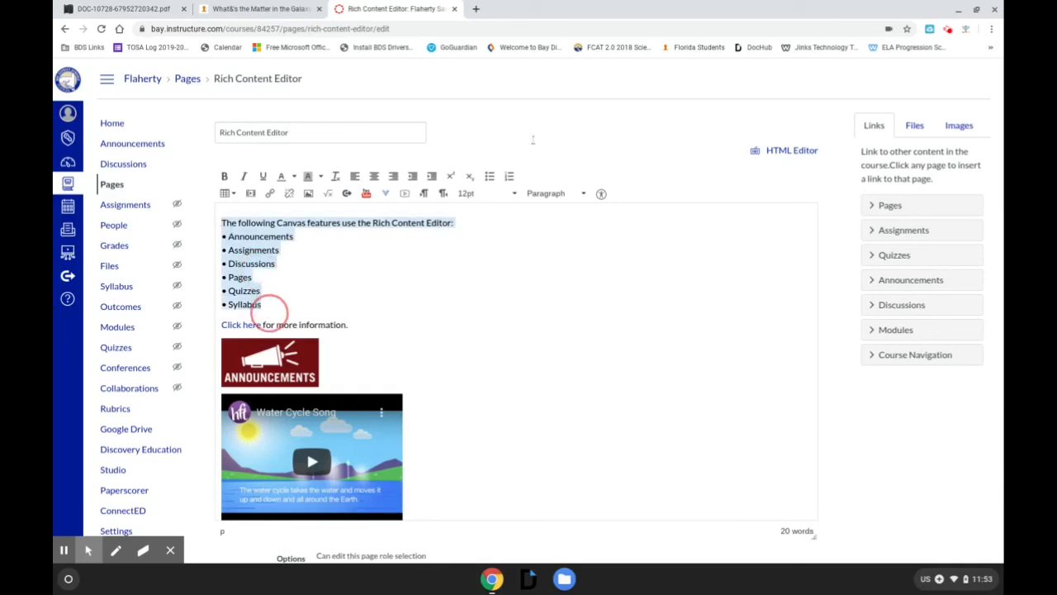
click(515, 193)
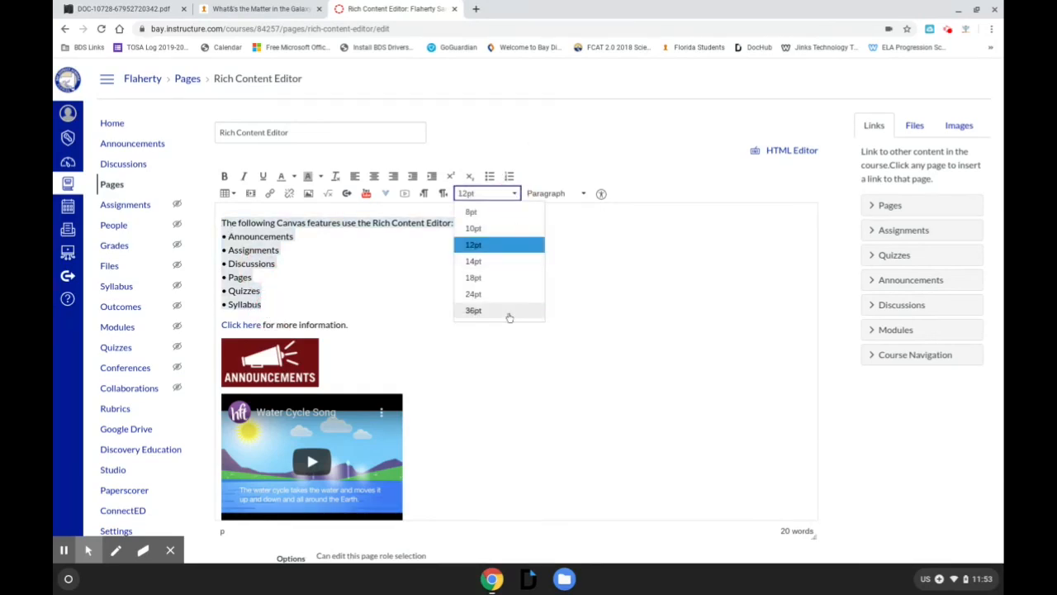
click(510, 317)
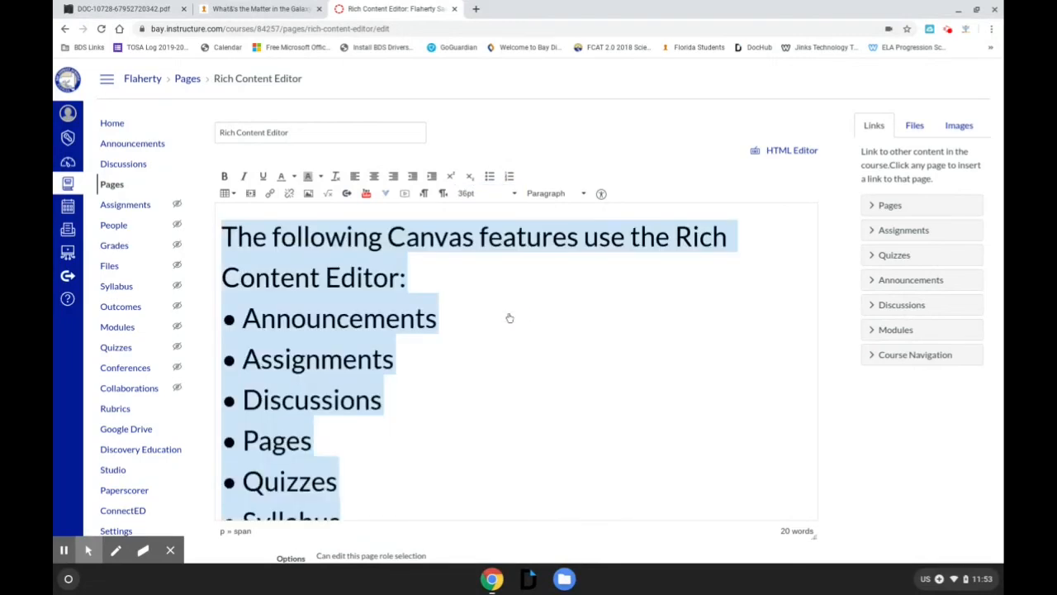
Look at the available paragraph styles and review the Accessibility Checker's issue for the page, leaving both without changes.
click(583, 194)
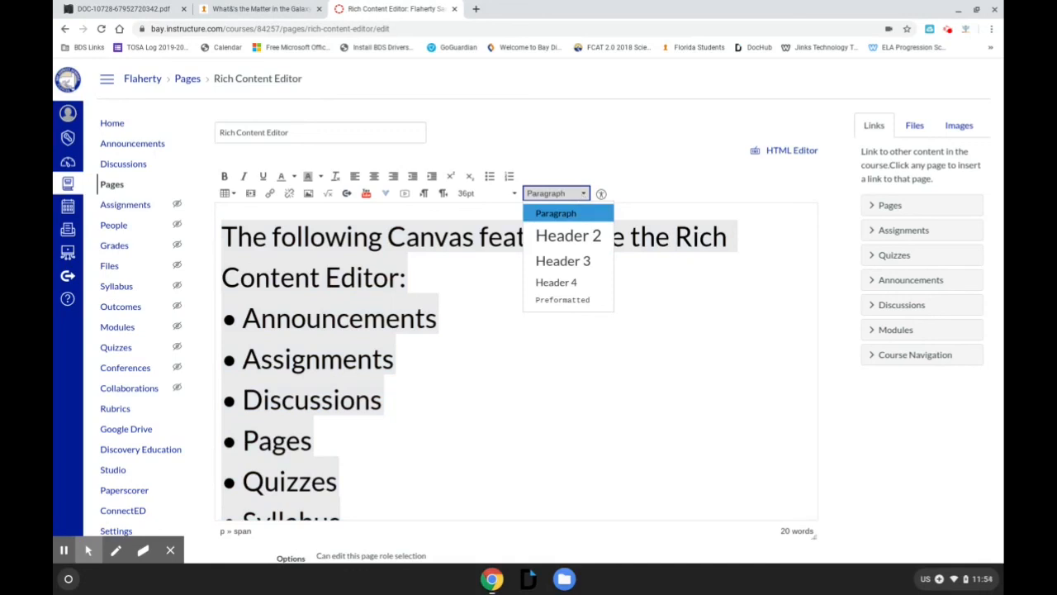
click(603, 195)
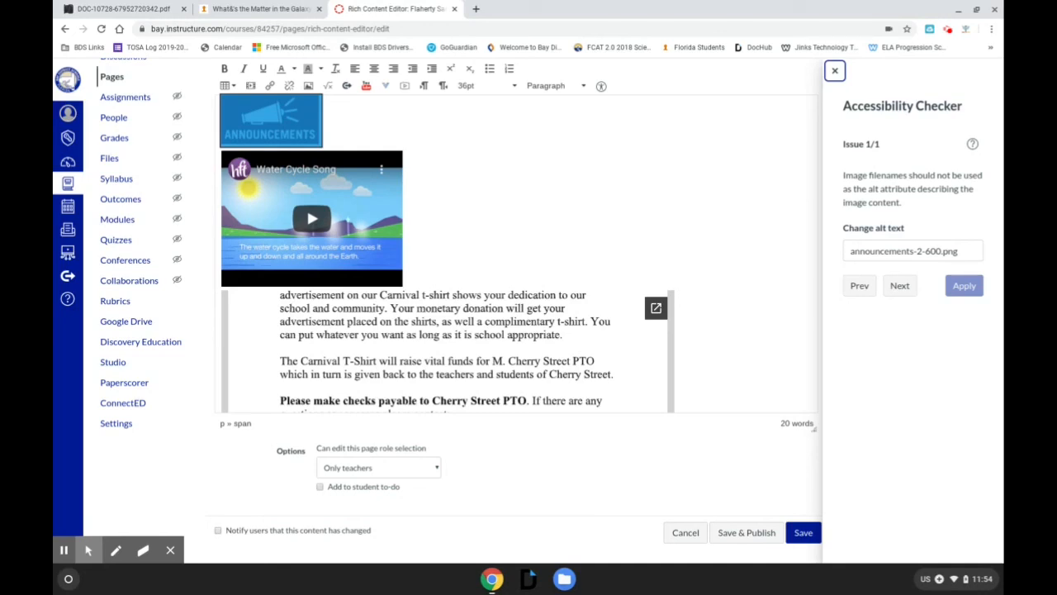
scroll(653, 322, up, 3)
click(834, 72)
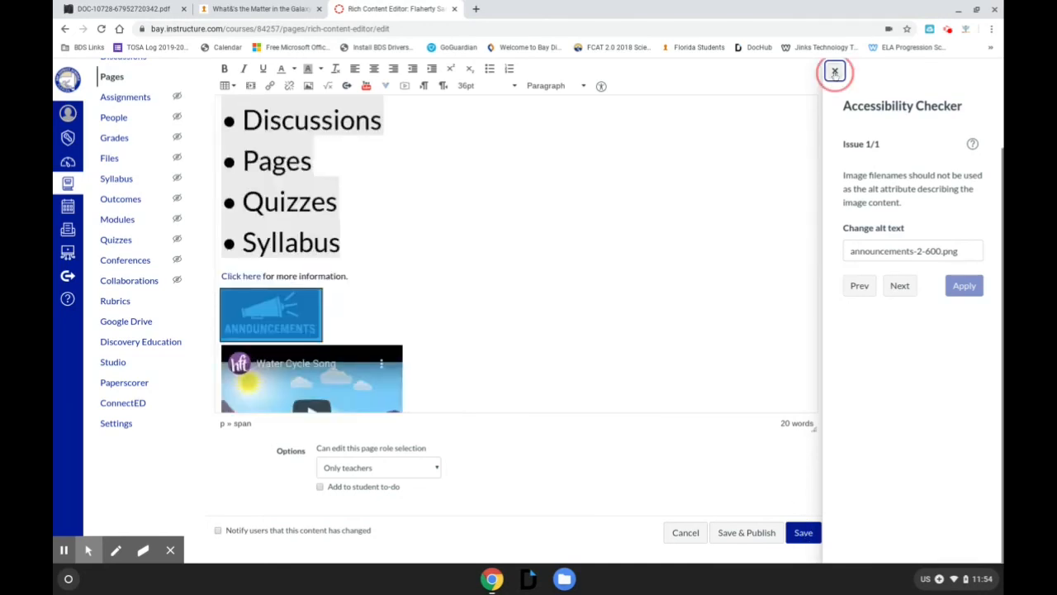
Save the Rich Content Editor page and look over the finished page.
click(805, 535)
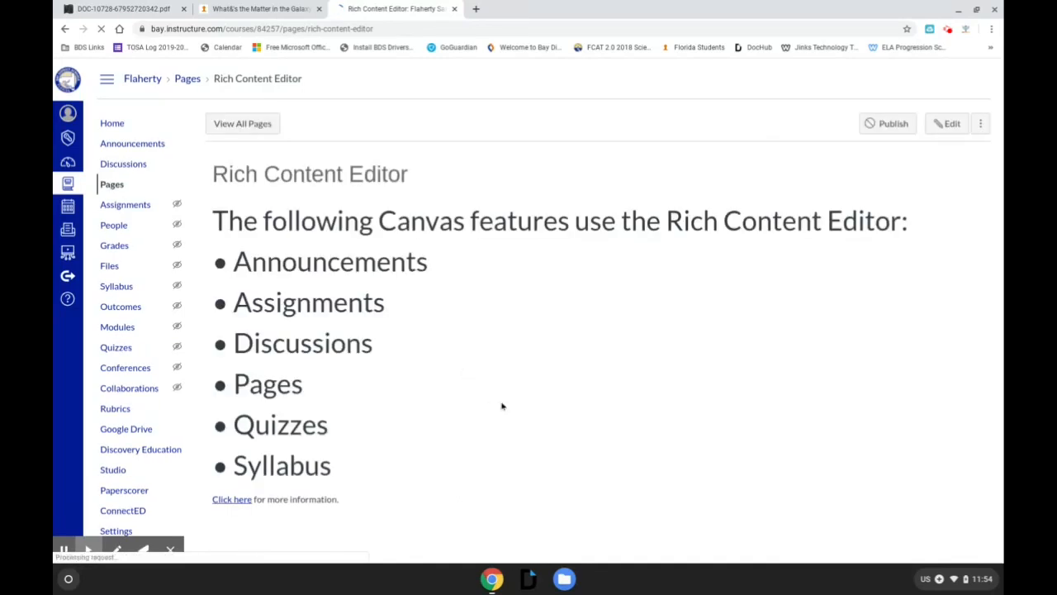
scroll(501, 405, down, 2)
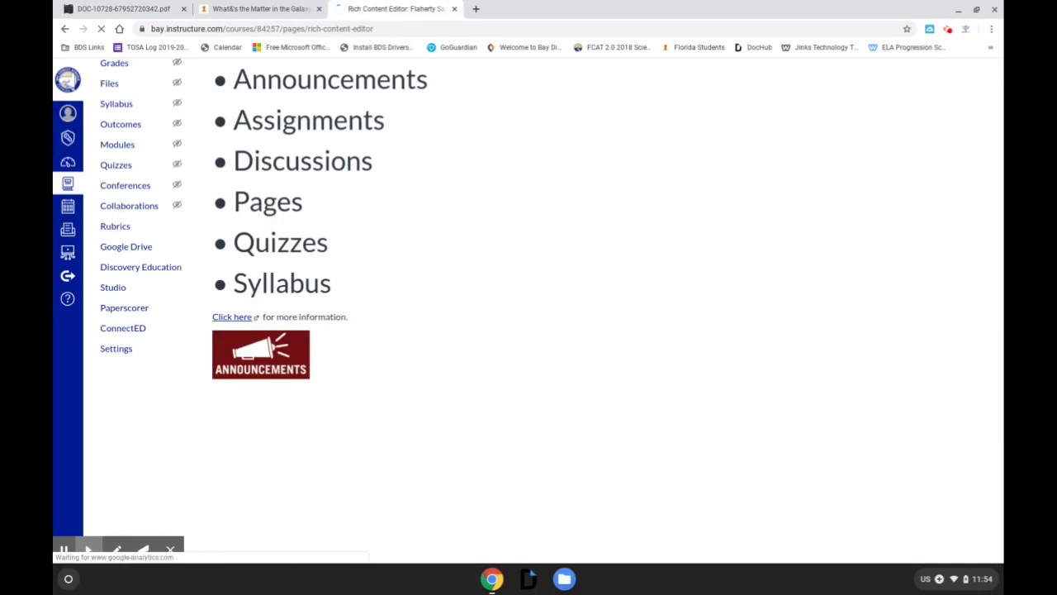
scroll(500, 403, up, 2)
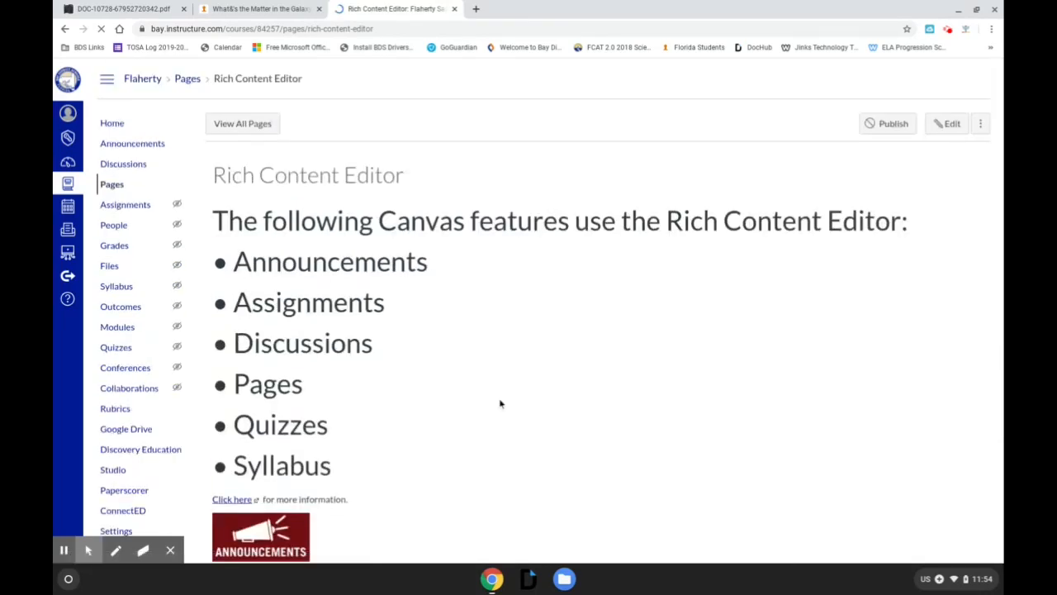